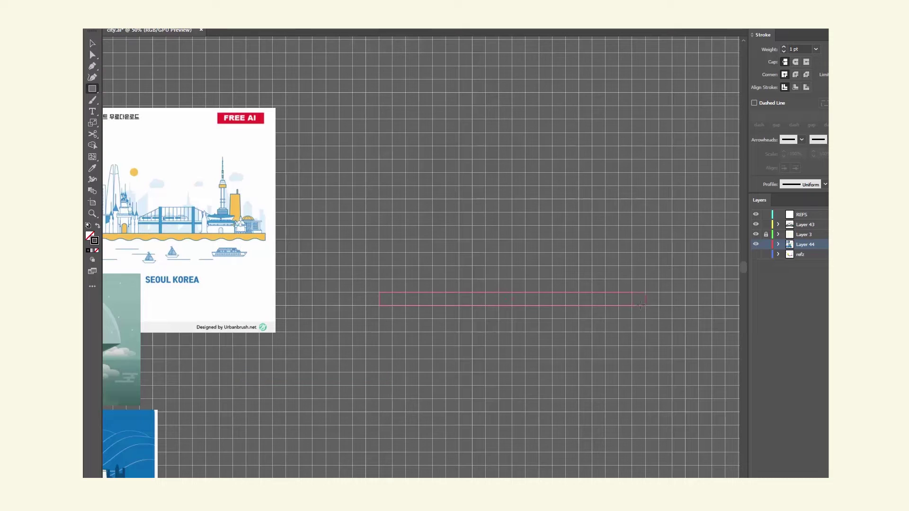
Draw a long thin rectangle as the bridge deck and a trapezoidal outline with two sloping ends above it
drag(641, 304, 645, 305)
key(p)
click(458, 212)
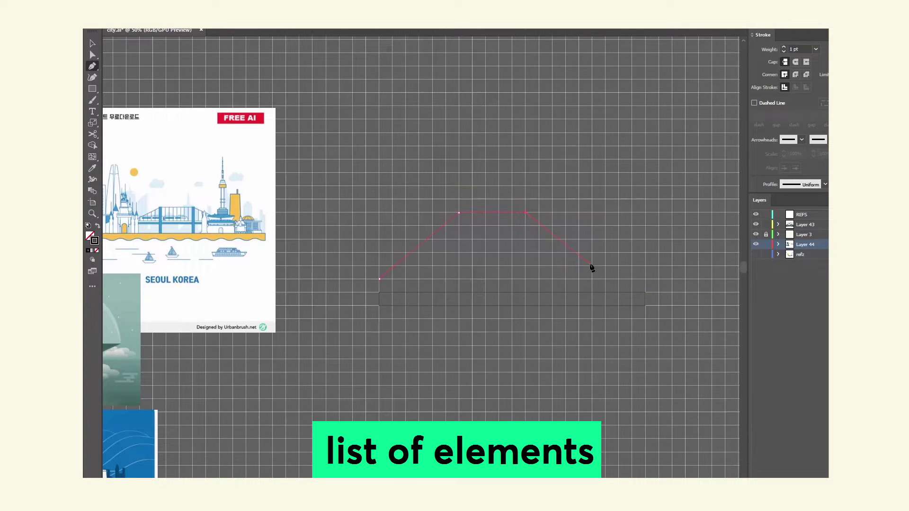
key(a)
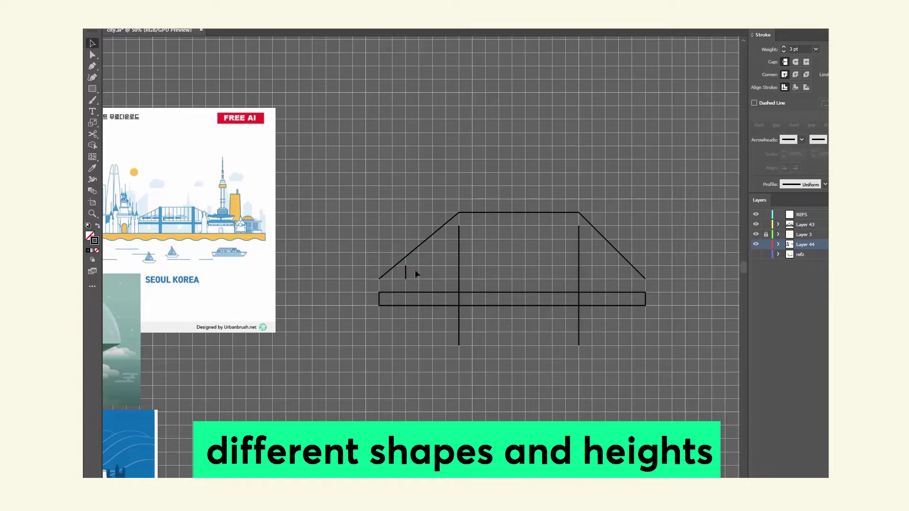
Draw a vertical hanger just inside the bridge's left pillar and repeat copies one grid cell apart up to the right pillar
click(472, 226)
click(472, 278)
key(v)
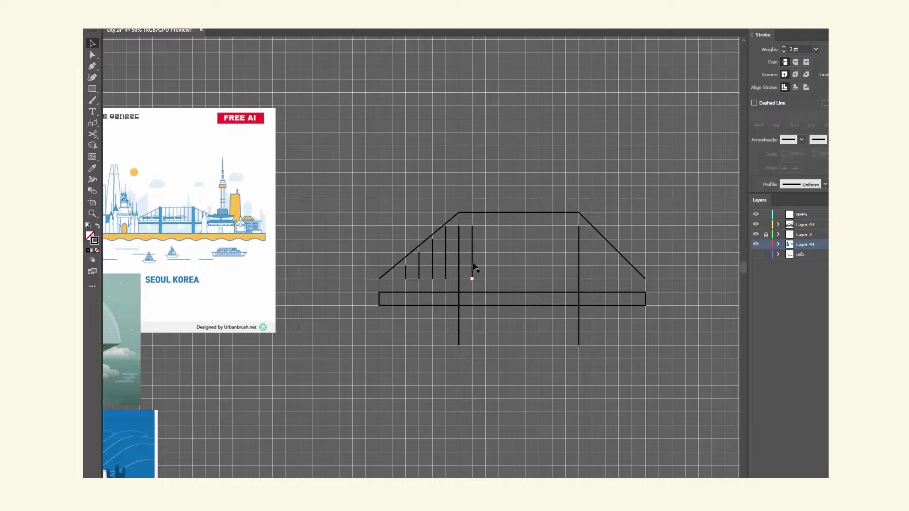
alt+drag(473, 266, 486, 266)
key(ctrl+d)
key(ctrl+d)
key(ctrl+d)
key(ctrl+d)
key(ctrl+d)
key(ctrl+d)
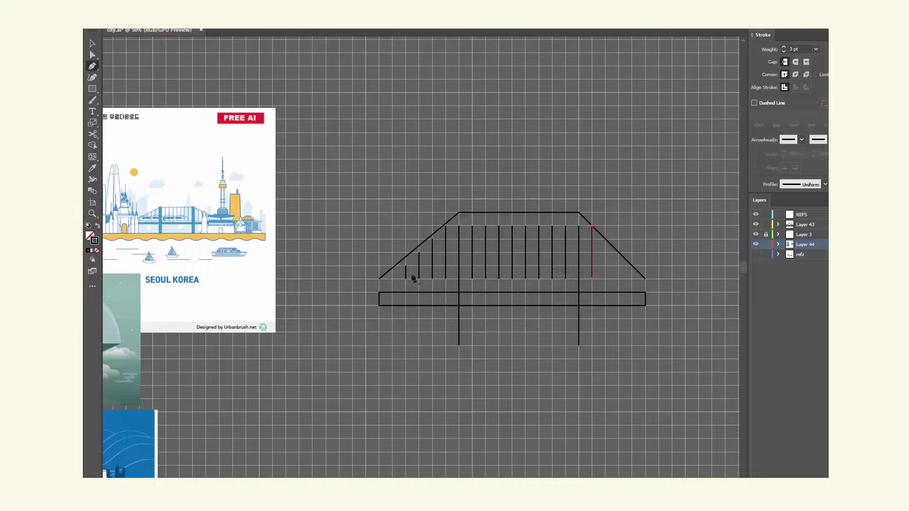
Extend the bridge's right end outward by one grid cell and draw progressively shorter vertical hangers beneath the right slope
key(a)
mouse_move(645, 279)
mouse_down()
mouse_move(659, 279)
mouse_move(659, 299)
mouse_up()
key(p)
click(606, 239)
click(606, 278)
key(Escape)
click(619, 253)
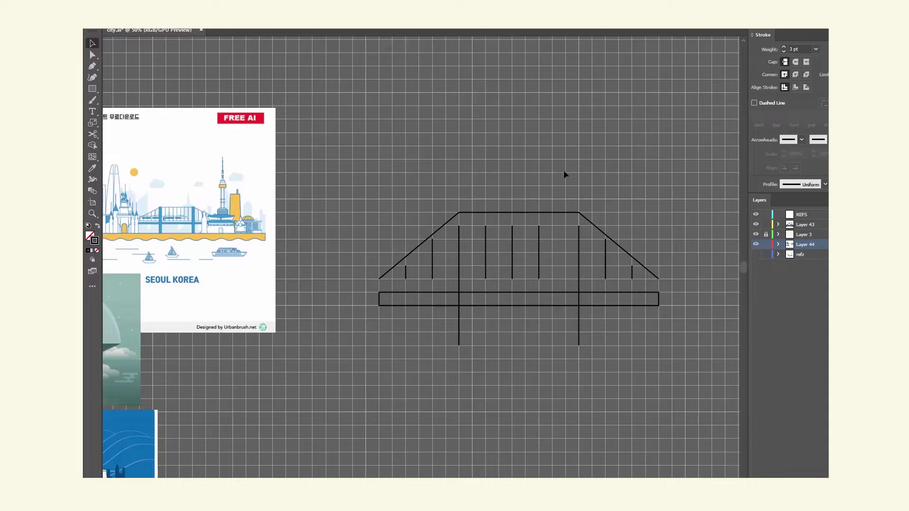
Shift the right part of the bridge, including its pillar and hangers, one grid cell to the left
key(a)
drag(564, 171, 678, 370)
drag(578, 279, 566, 279)
click(533, 391)
Draw a train front with a rounded upper-right corner above the bridge deck and two rectangular wagons behind it
key(z)
click(604, 258)
key(m)
mouse_move(428, 250)
mouse_down()
mouse_move(517, 286)
mouse_move(535, 270)
mouse_up()
key(a)
drag(528, 258, 500, 286)
key(v)
click(452, 287)
drag(535, 251, 523, 286)
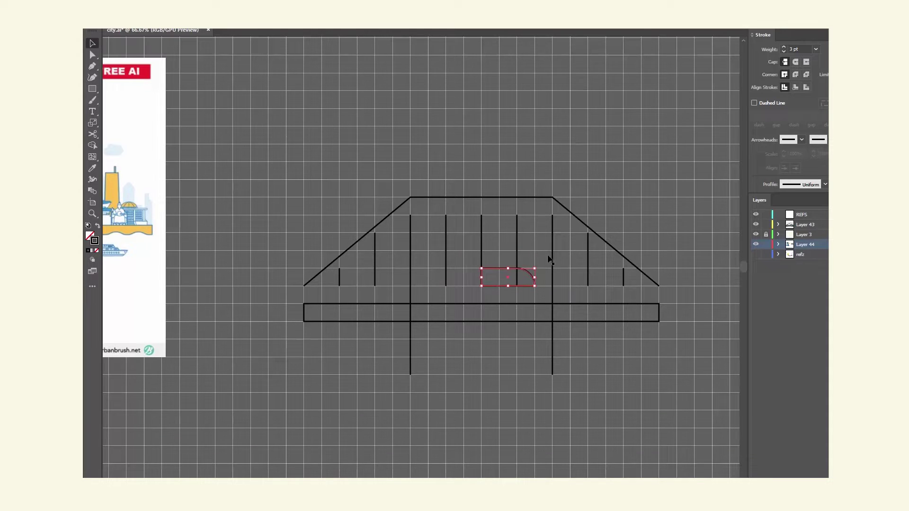
drag(463, 269, 428, 286)
drag(375, 268, 411, 286)
Change the grid preferences so that each grid cell is divided into smaller squares
key(v)
click(145, 16)
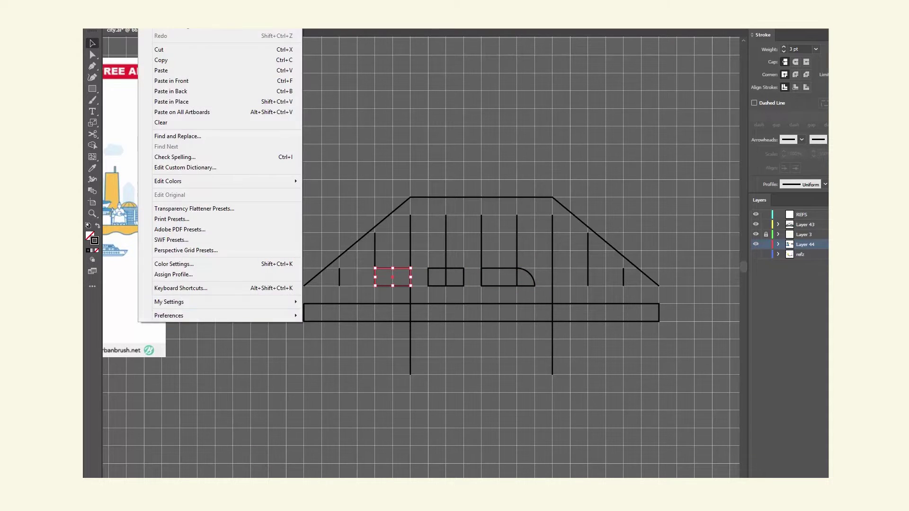
mouse_move(218, 316)
click(345, 361)
click(631, 391)
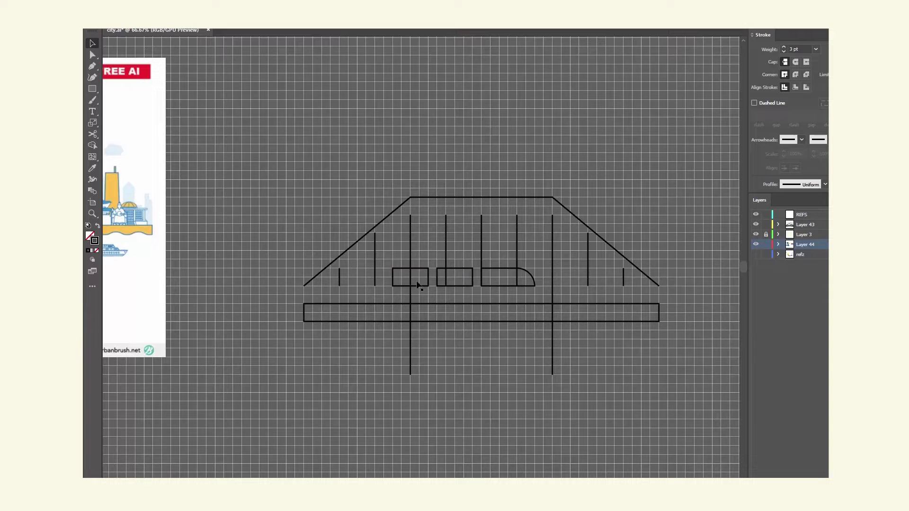
Widen both train wagons to five grid cells by extending their rear edges, keeping one-cell gaps between the train parts
key(a)
drag(383, 261, 395, 296)
key(Left)
click(422, 287)
key(v)
key(Left)
key(a)
drag(432, 260, 445, 293)
key(Left)
click(478, 370)
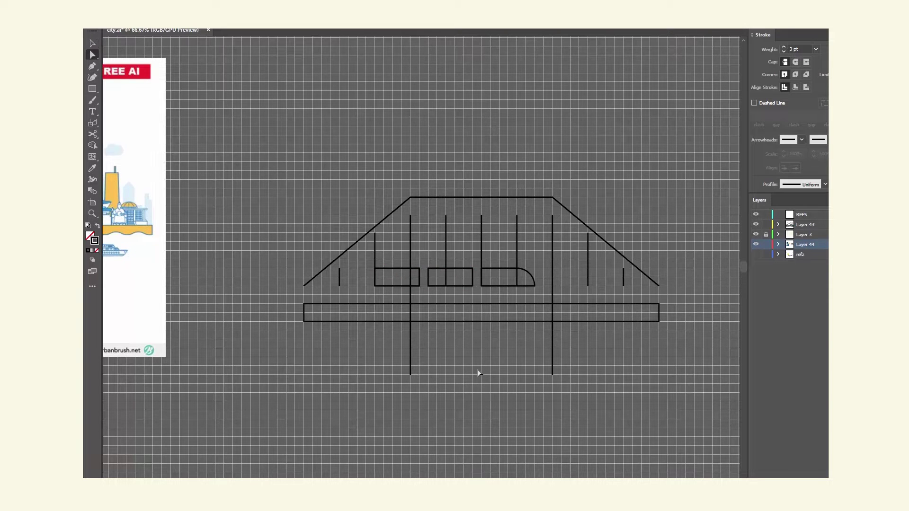
Lengthen both train wagons to six grid cells, leaving a one-cell gap between them
drag(396, 260, 434, 296)
key(Left)
drag(368, 260, 379, 296)
key(Left)
key(Left)
Draw the left half of a tapered tower with a sloped top below the bridge, six grid cells wide and twenty tall
drag(240, 428, 463, 332)
key(p)
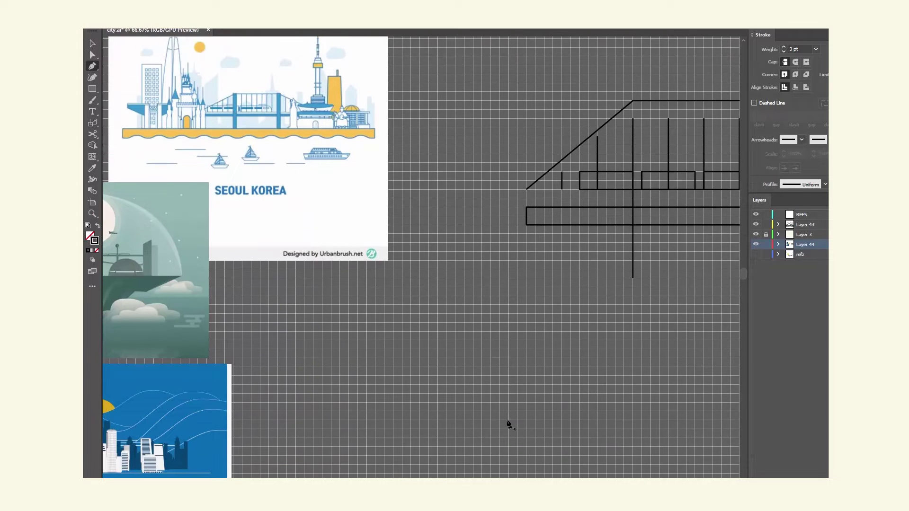
click(482, 323)
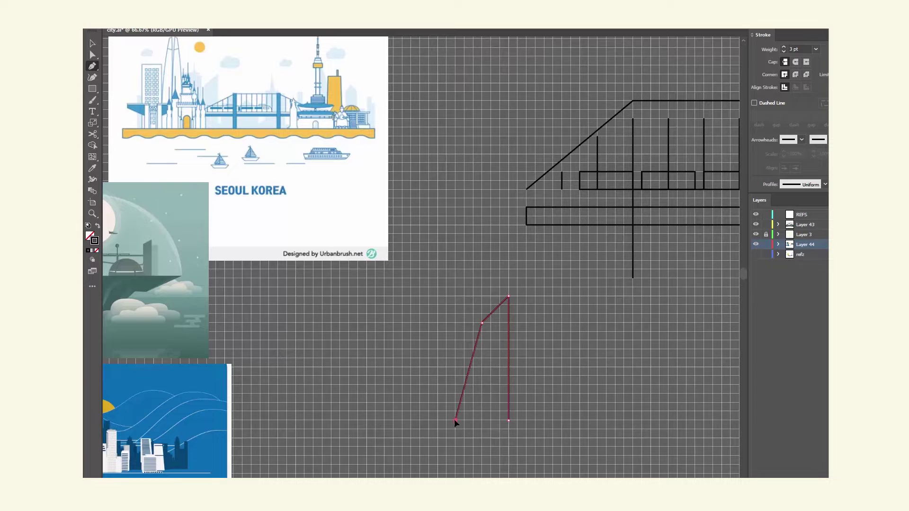
click(508, 420)
key(a)
key(v)
Reflect a copy of the tower half and move it right, leaving a one-cell gap between the halves
right_click(388, 334)
mouse_move(432, 280)
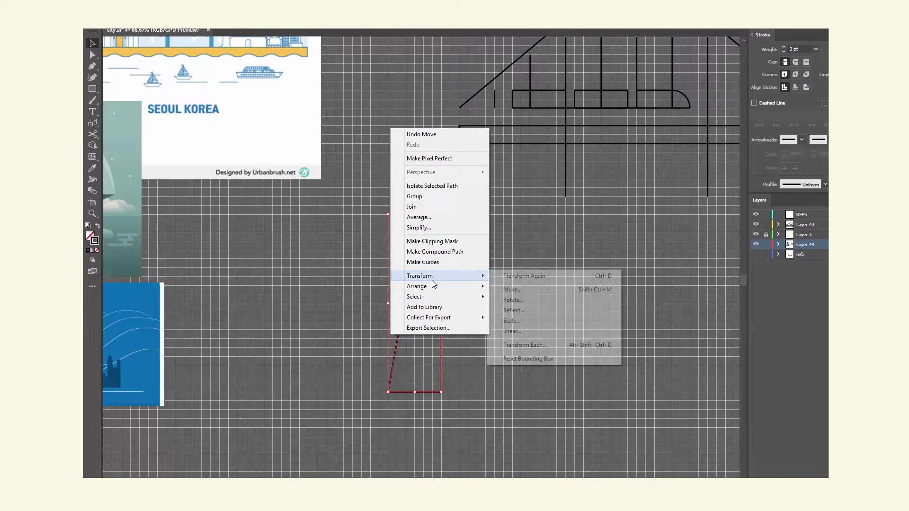
click(514, 308)
click(389, 384)
key(Right)
key(Right)
key(Right)
key(Right)
key(Right)
key(Right)
key(Right)
Draw a five-segment zigzag line inside the left tower half and reposition its lower points to follow the widening shape
key(p)
click(433, 242)
click(415, 260)
click(433, 277)
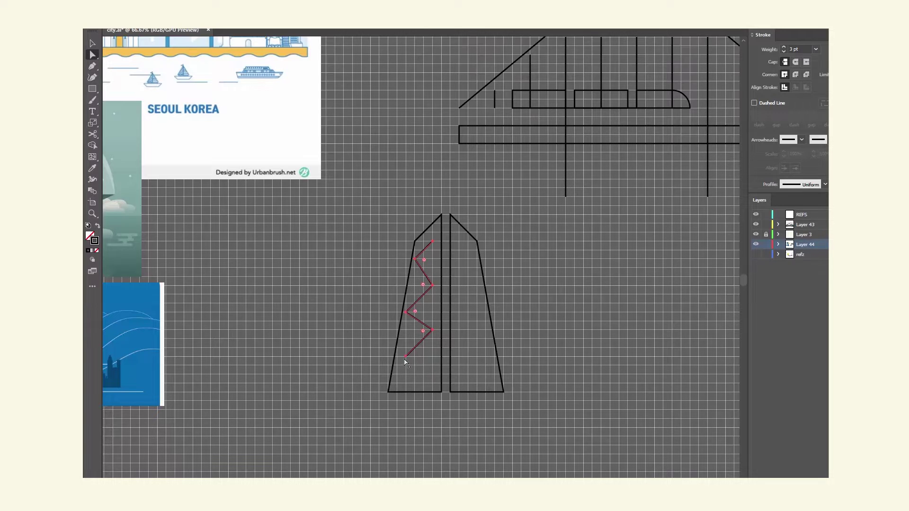
drag(405, 357, 397, 374)
drag(432, 330, 384, 352)
click(419, 319)
Shift the zigzag line slightly toward the straight inner edge of the left tower half
key(z)
click(422, 318)
click(250, 15)
click(272, 374)
key(v)
click(397, 338)
Delete the mirrored right half of the tower
right_click(377, 311)
click(426, 305)
key(Delete)
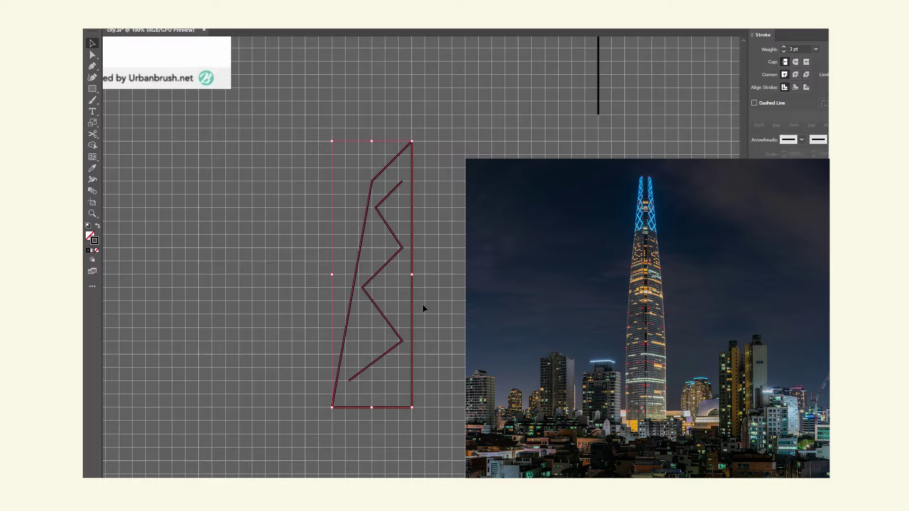
Reflect a copy of the left tower half with its zigzag and move it right to form the other half
right_click(389, 253)
click(514, 394)
click(421, 378)
key(shift+Right)
key(shift+Right)
key(shift+Right)
key(shift+Right)
key(shift+Right)
key(shift+Right)
key(shift+Right)
key(shift+Right)
key(shift+Right)
key(shift+Right)
key(shift+Right)
key(shift+Right)
key(shift+Right)
key(shift+Right)
click(479, 445)
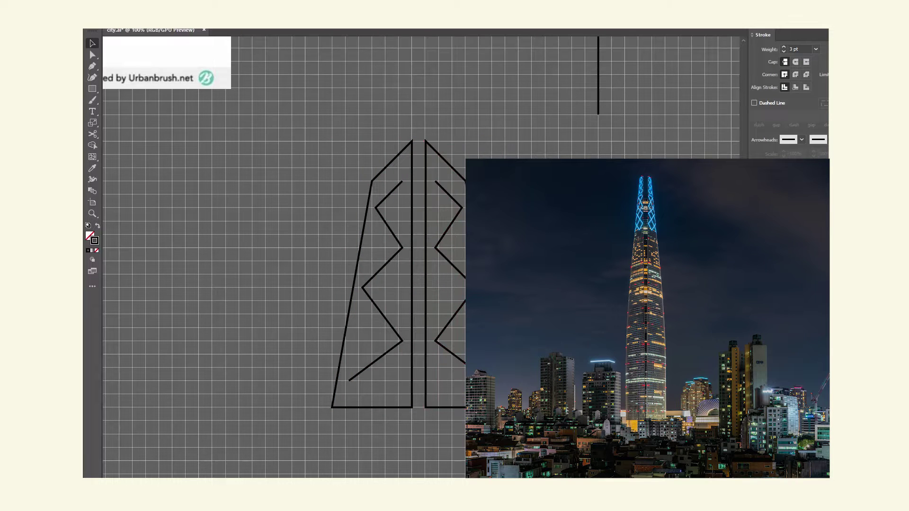
Move the right tower half closer to the left one, narrowing the gap to half a grid cell
drag(521, 438, 460, 355)
key(shift+Left)
click(464, 451)
Nudge the upper outer corner point of each tower zigzag down by five increments
key(a)
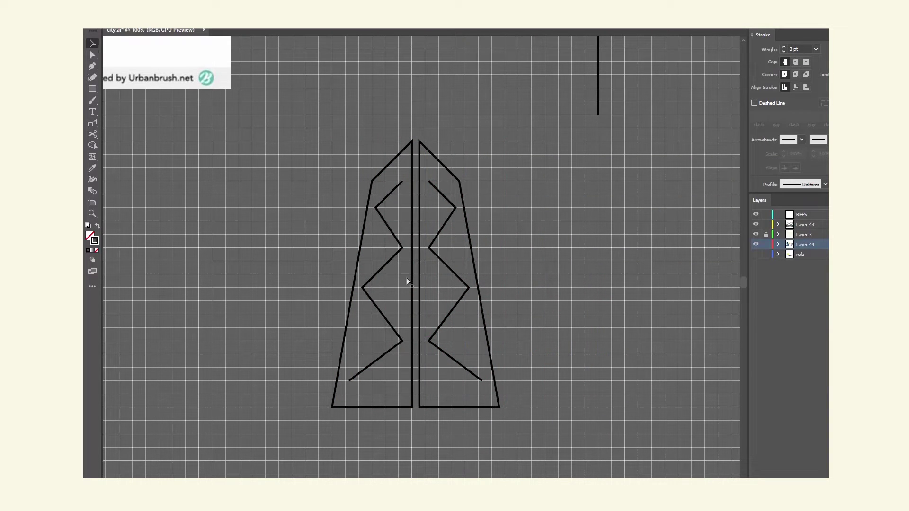
click(376, 208)
key(Down)
key(Down)
key(Down)
key(Down)
key(Down)
click(456, 208)
key(Down)
key(Down)
key(Down)
key(Down)
key(Down)
Nudge the lower outer corner points of both tower zigzags down together by five increments
click(363, 288)
shift+click(469, 288)
key(Down)
key(Down)
key(Down)
key(Down)
key(Down)
click(388, 434)
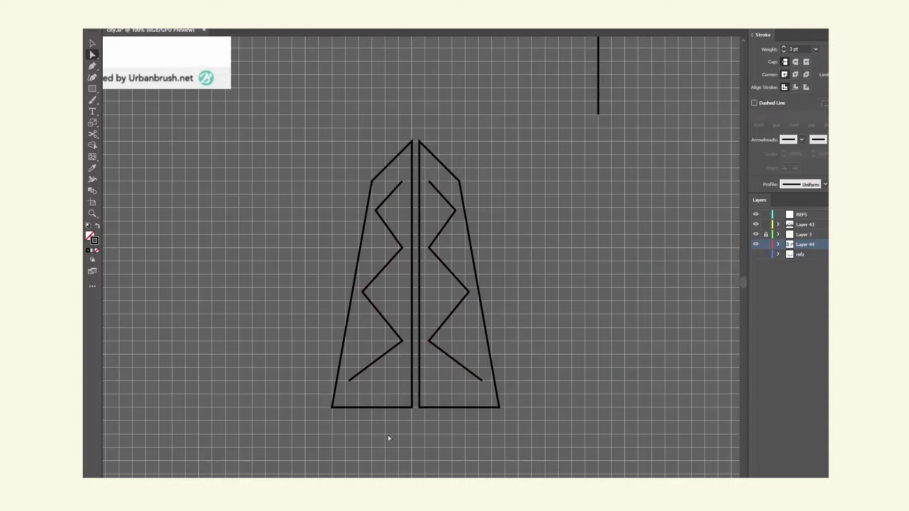
Trace the pyramid in the reference illustration with a closed front triangle and a narrow side face sharing its apex
key(p)
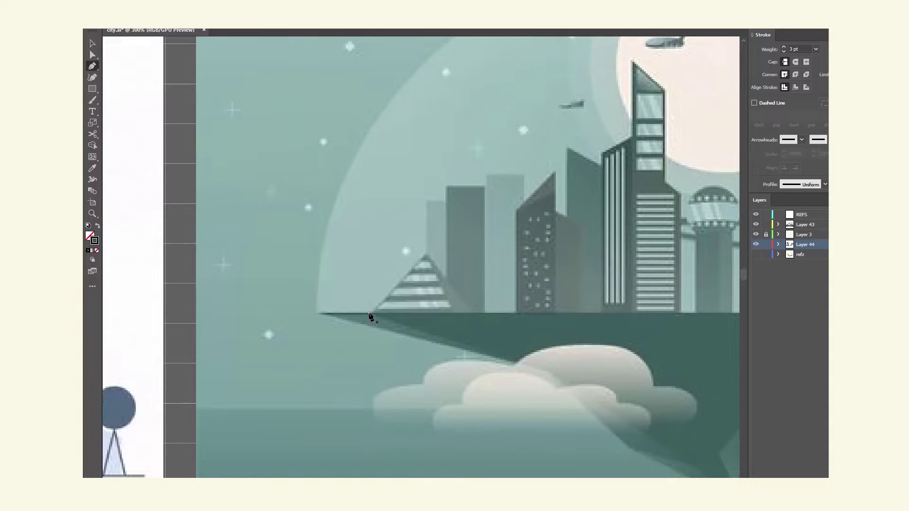
click(369, 313)
click(427, 250)
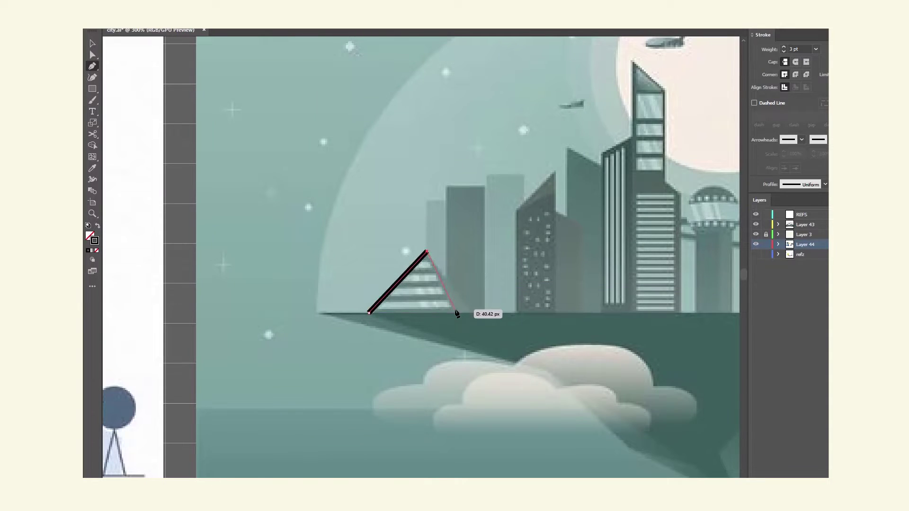
click(454, 313)
click(370, 313)
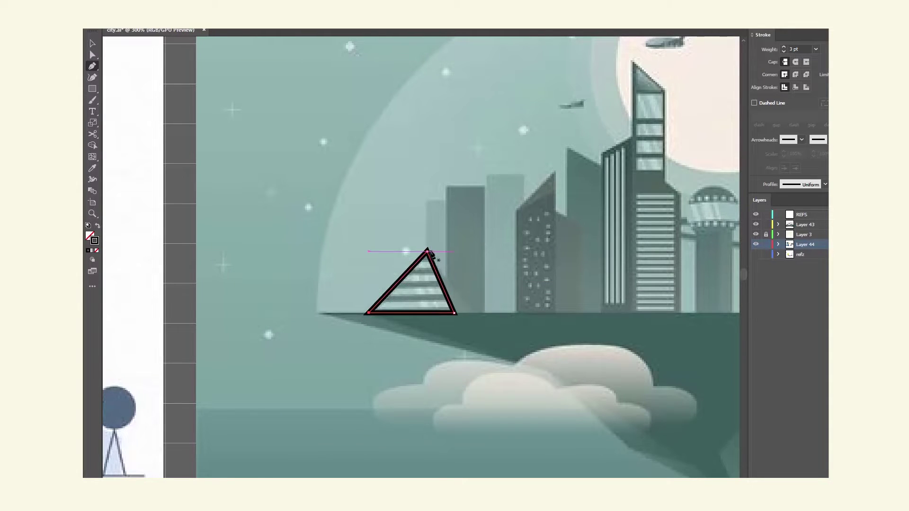
click(473, 313)
click(427, 251)
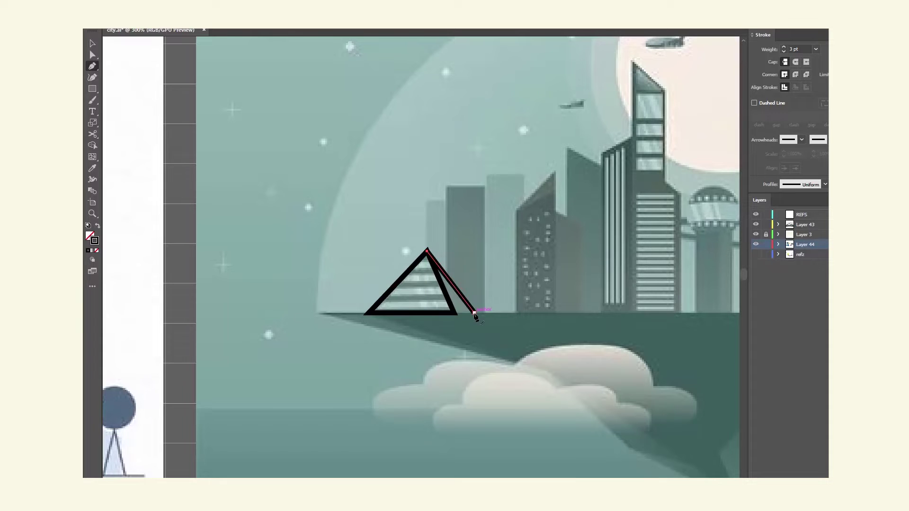
click(474, 313)
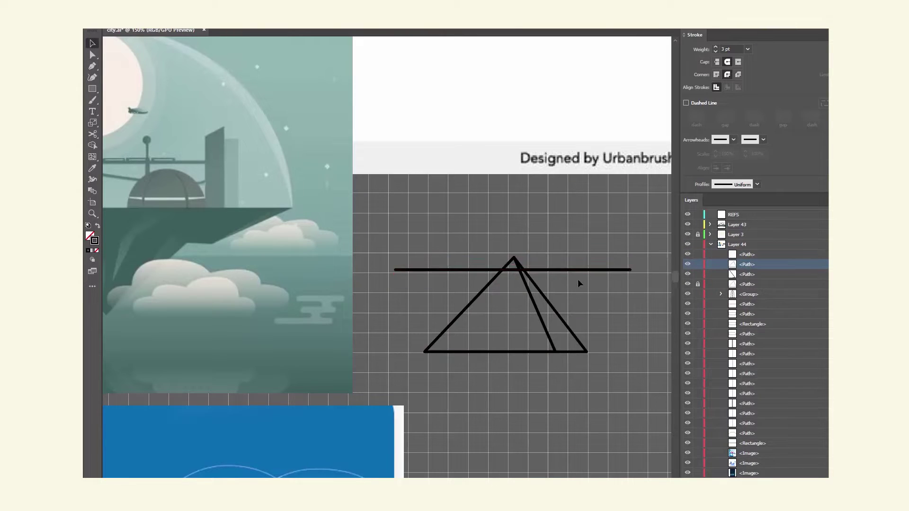
Copy the horizontal line downward across the pyramid, repeat the copy seven times toward its base, and group the lines
mouse_move(578, 270)
alt+shift+mouse_down()
mouse_move(638, 364)
mouse_move(495, 241)
alt+shift+mouse_up()
key(ctrl+d)
key(ctrl+d)
key(ctrl+d)
key(ctrl+d)
key(ctrl+d)
key(ctrl+d)
key(ctrl+d)
key(ctrl+g)
Reduce the stroke weight of the grouped horizontal lines by two increments
click(715, 51)
click(715, 51)
click(571, 208)
Unlock the locked pyramid path and give the pyramid and its horizontal lines the same thinner stroke weight
click(697, 284)
drag(637, 367, 495, 241)
click(701, 50)
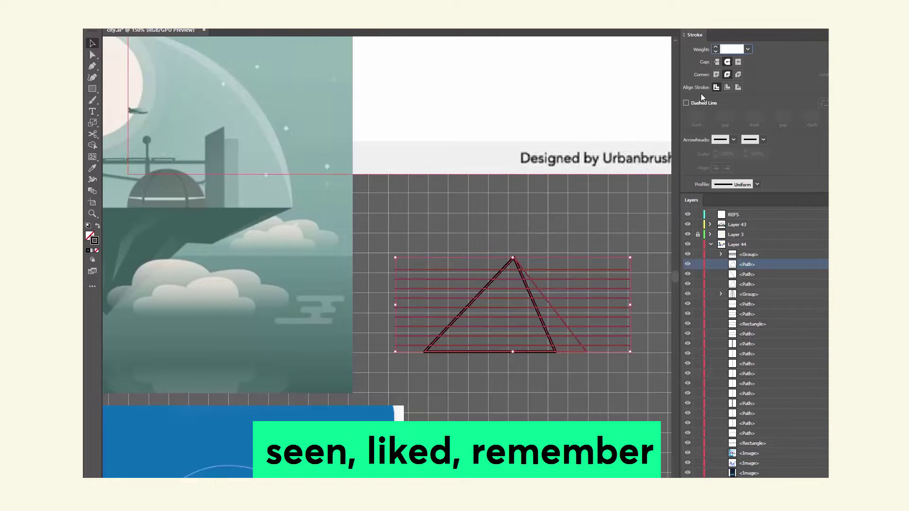
key(ctrl+shift+a)
Fill the pyramid's front triangle with the white sampled from the reference image using the Eyedropper
click(495, 278)
key(i)
click(513, 104)
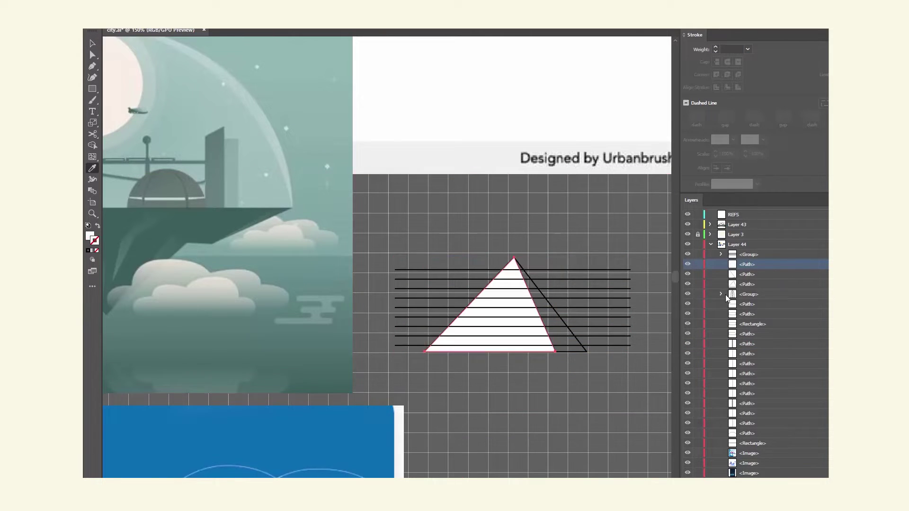
key(v)
shift+click(466, 327)
right_click(466, 334)
click(508, 413)
key(ctrl+z)
Move the pyramid's front triangle above the grouped horizontal lines and use it as their clipping mask
drag(746, 268, 747, 250)
shift+click(575, 298)
right_click(481, 311)
click(523, 393)
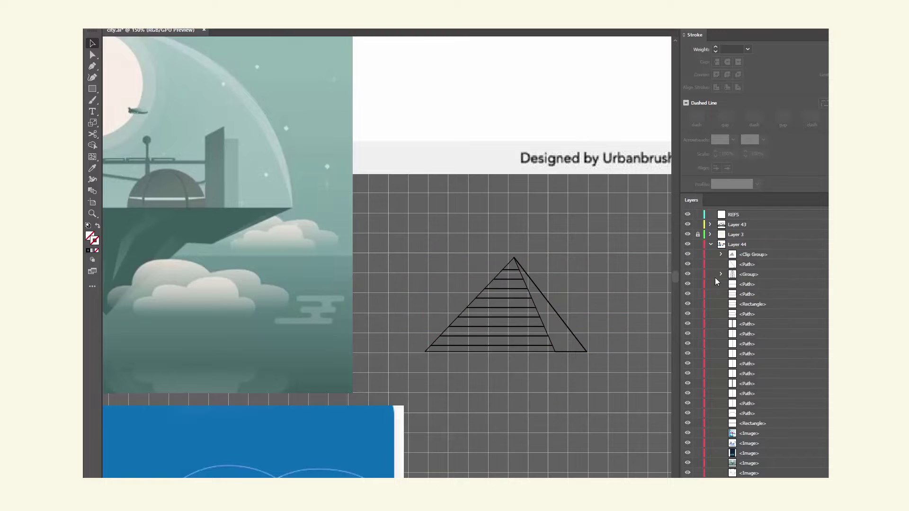
Bring a pyramid outline path above the clip group and nudge the clipped horizontal lines up by three increments
click(720, 254)
drag(758, 285, 761, 250)
key(ctrl+shift+a)
click(826, 284)
key(Up)
key(Up)
key(Up)
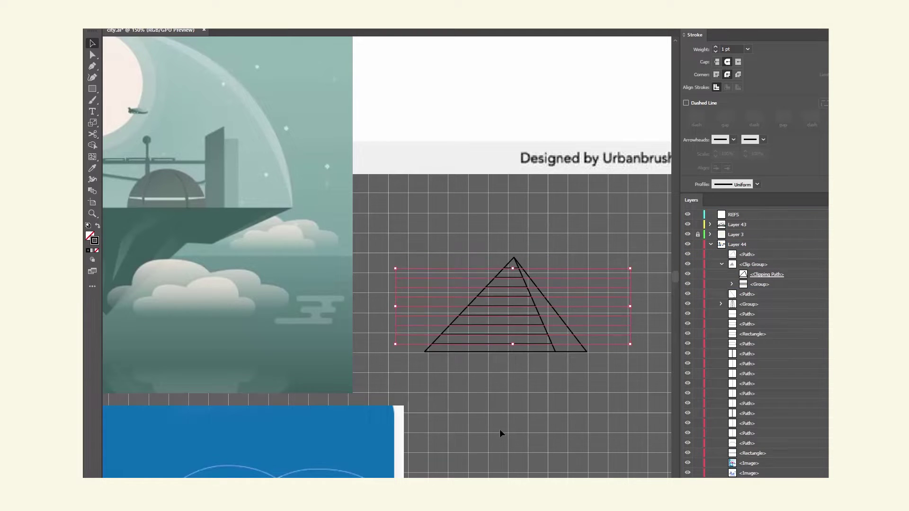
click(500, 430)
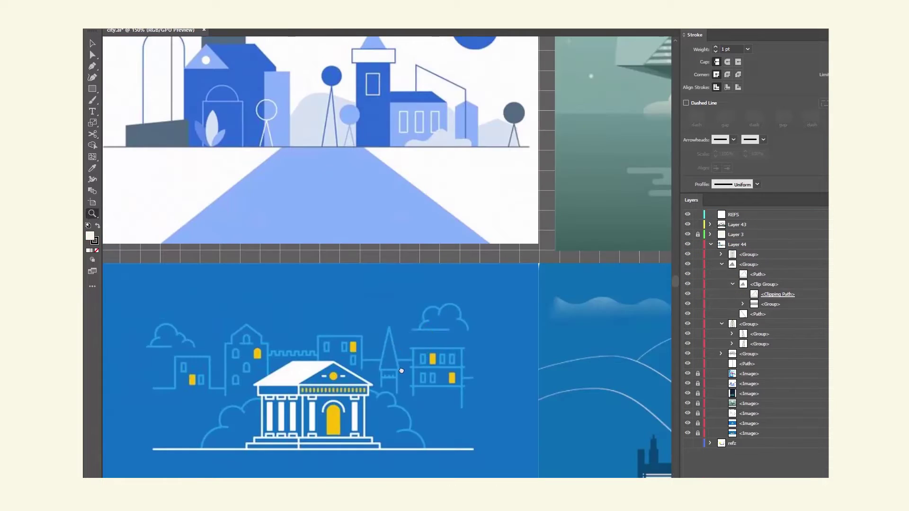
Draw cream circles without stroke over the cloud in the blue reference, placing four overlapping puffs
mouse_move(397, 321)
mouse_down()
mouse_move(423, 356)
mouse_move(437, 324)
mouse_move(455, 342)
mouse_up()
click(97, 251)
key(v)
drag(470, 321, 500, 348)
drag(416, 341, 476, 348)
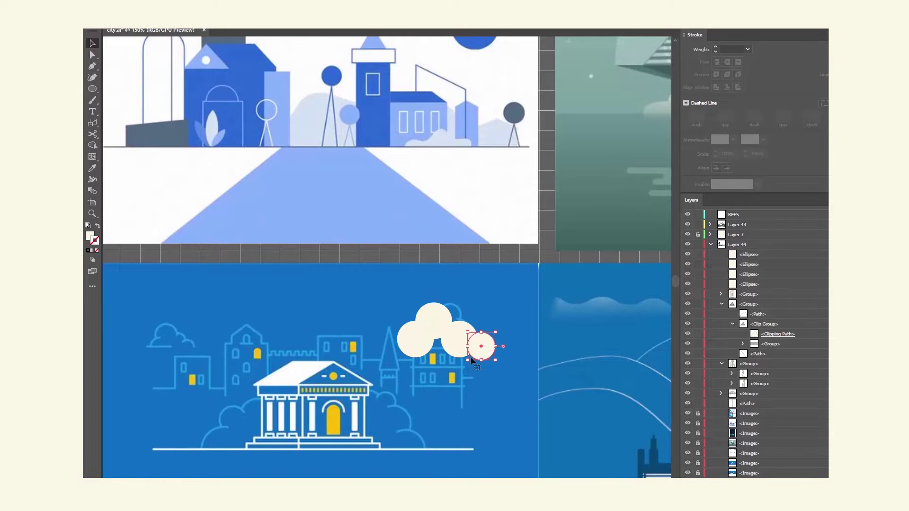
Draw a wide rectangle across the base of the cloud circles and a small rectangle filling the gap between them
key(m)
drag(378, 340, 516, 380)
key(v)
drag(446, 340, 448, 355)
key(m)
key(v)
Unite the circles with the small rectangle, and cut away the cloud's lower part along the wide rectangle with Pathfinder
drag(389, 298, 503, 340)
key(ctrl+shift+F9)
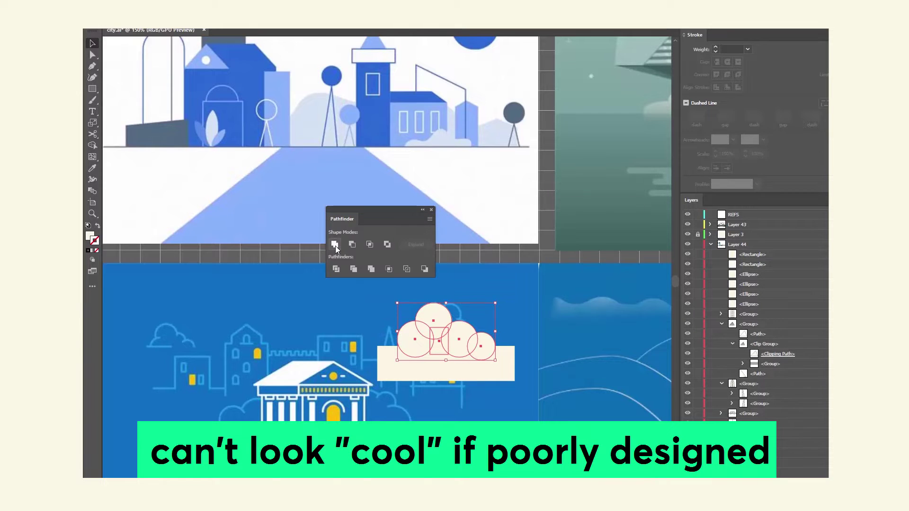
click(335, 245)
shift+click(503, 367)
click(337, 269)
key(Delete)
Draw horizontal lines with the Pen tool extending outward from both ends of the cloud's base
key(p)
click(495, 346)
click(555, 346)
key(Escape)
click(398, 346)
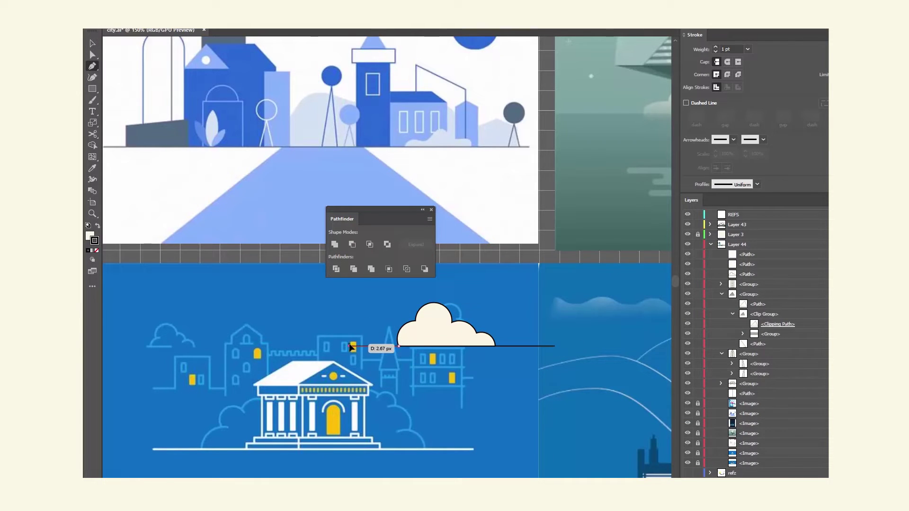
click(349, 346)
Cut the cloud's bottom edge with the Scissors tool and delete the cut segment
key(c)
click(421, 346)
key(a)
click(435, 346)
key(Delete)
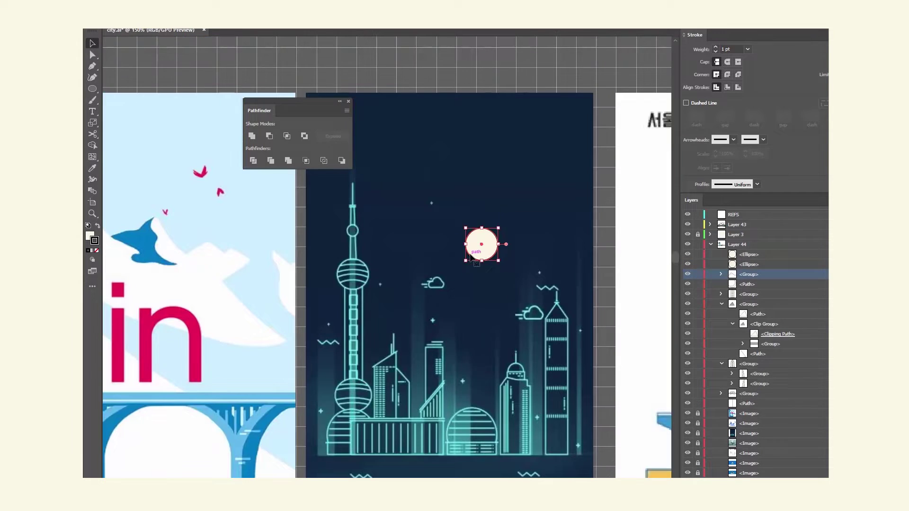
Build the tower's rectangular shaft between the two circles with four evenly spaced windows, and group the windows
mouse_move(481, 337)
mouse_down()
mouse_move(502, 359)
mouse_move(511, 394)
mouse_move(468, 300)
mouse_up()
scroll(508, 290, up, 2)
mouse_move(437, 237)
mouse_down()
mouse_move(468, 262)
mouse_move(453, 287)
mouse_up()
key(ctrl+d)
key(ctrl+d)
click(453, 247)
key(ctrl+g)
shift+click(426, 329)
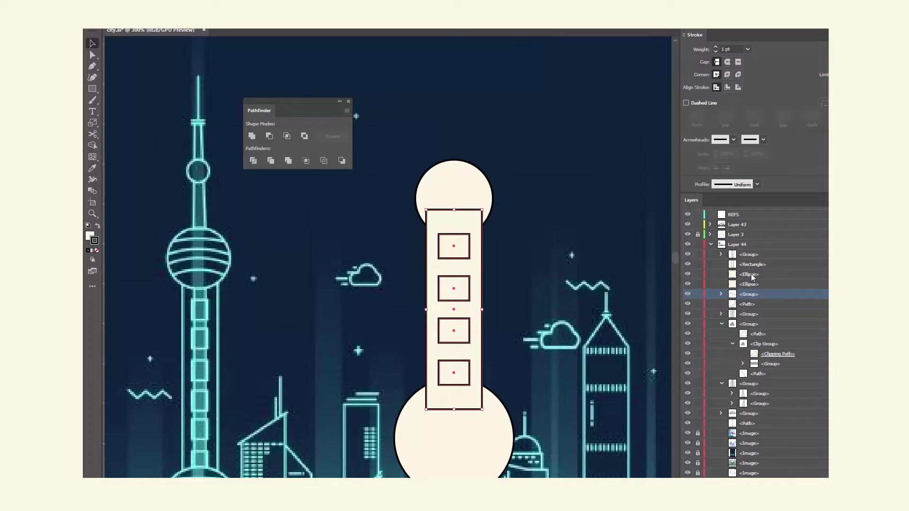
Bring the tower's two circles in front of the shaft and its windows
click(753, 275)
shift+click(750, 284)
drag(751, 283, 749, 250)
Add a polygon triangle shaped into a tall narrow spire on top of the tower's upper circle
drag(459, 249, 460, 314)
click(379, 162)
key(Return)
drag(401, 203, 454, 217)
drag(483, 166, 486, 272)
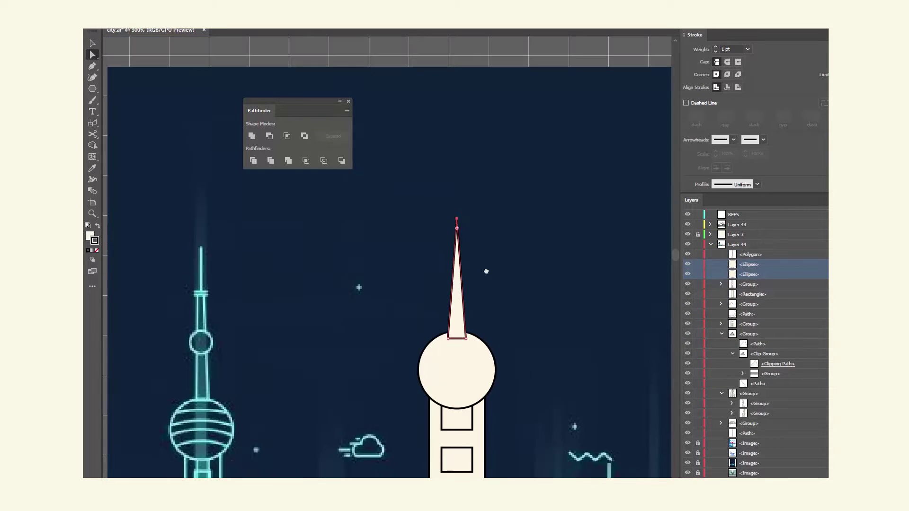
Draw a short crossbar and a vertical antenna line at the spire's tip with the Pen tool
key(p)
click(446, 217)
click(471, 216)
click(457, 211)
click(457, 138)
drag(457, 209, 457, 214)
Adjust the crossbar on the spire and shorten the antenna line above it
drag(430, 175, 474, 419)
alt+click(445, 370)
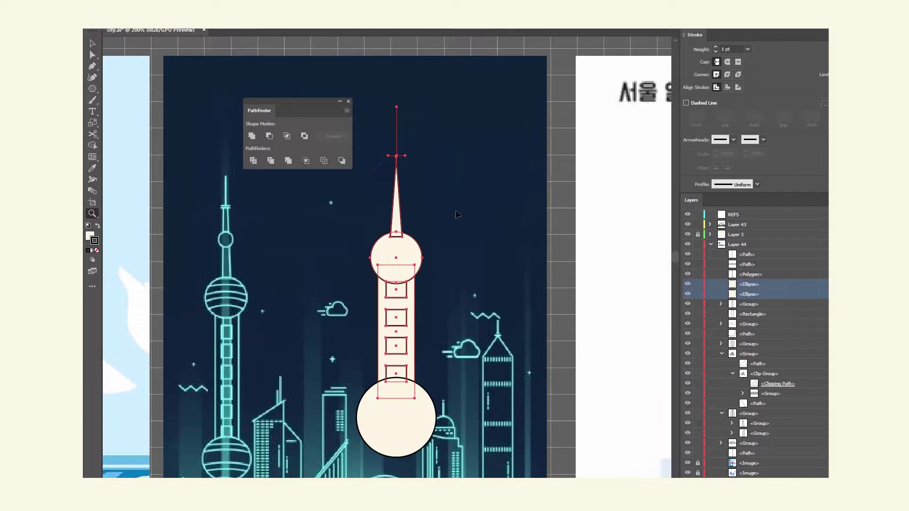
key(v)
click(457, 213)
drag(404, 156, 404, 157)
key(a)
drag(396, 107, 396, 125)
Group the spire with its crossbar and antenna, and move the group behind the tower's circles
key(ctrl+g)
drag(758, 254, 757, 279)
drag(475, 368, 511, 326)
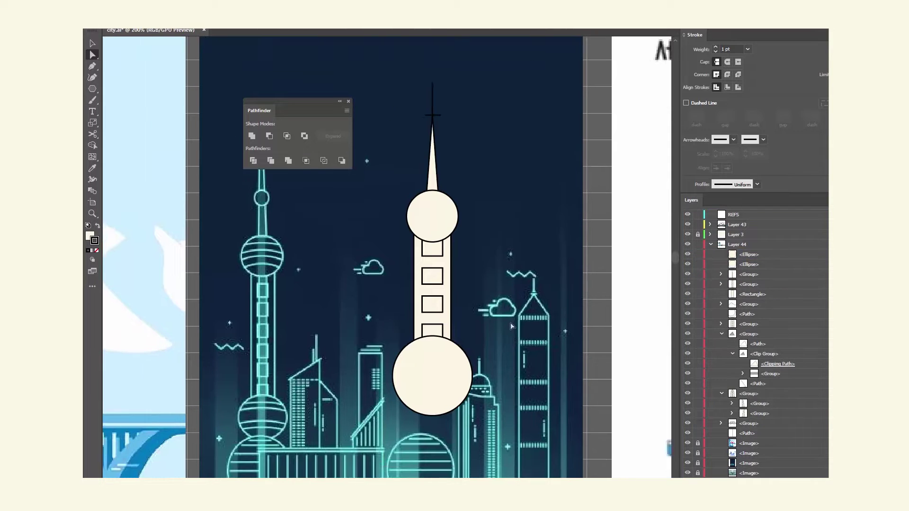
Add a round-topped base below the tower's lower circle and draw a wide unfilled arc beneath the reference image
mouse_move(497, 465)
mouse_down()
mouse_move(392, 377)
mouse_move(438, 428)
mouse_up()
key(p)
click(327, 313)
click(407, 259)
click(487, 313)
key(a)
drag(407, 269, 407, 308)
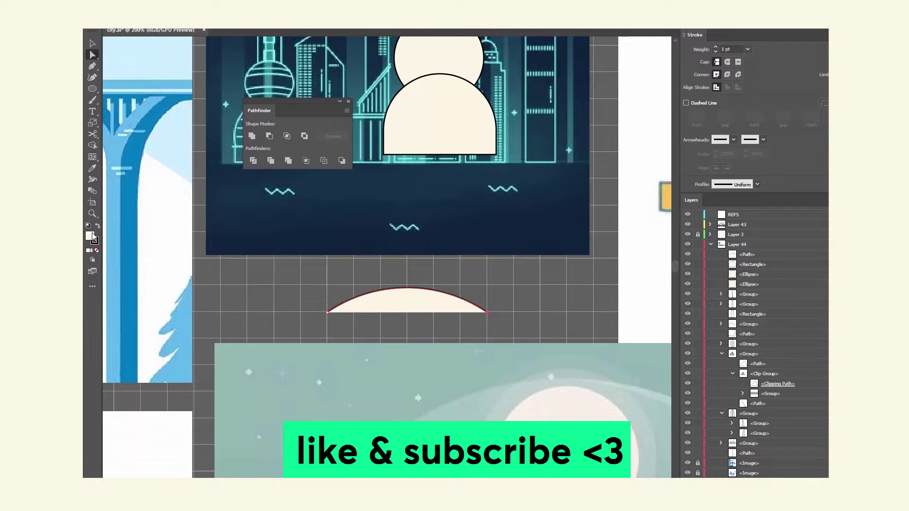
click(96, 250)
Place the arc across the tower's lower circle with a second copy above it, and set both strokes to 9 pt
key(v)
drag(474, 305, 506, 106)
drag(504, 137, 512, 333)
drag(497, 295, 497, 236)
click(716, 48)
key(alt+shift+Down)
drag(551, 180, 561, 259)
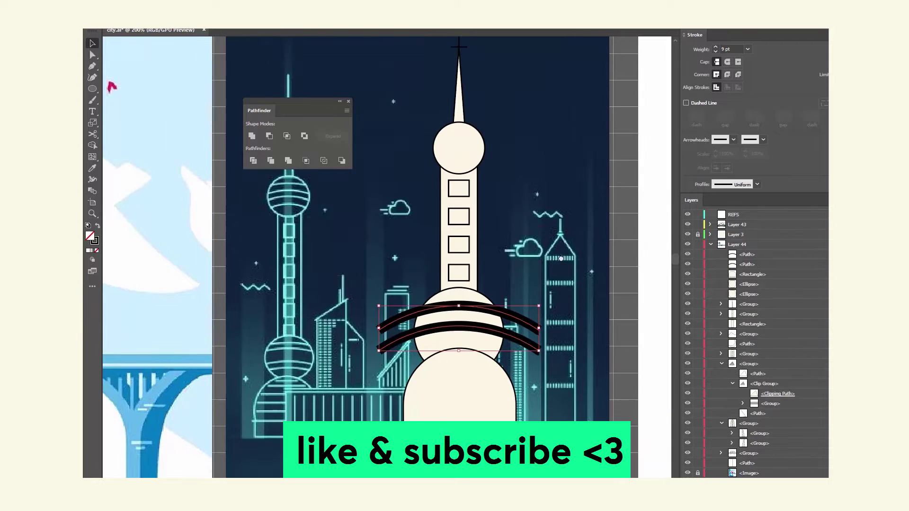
Copy the tower's upper circle in place in front as a mask for the curved stripes, and group the parts
mouse_move(516, 337)
mouse_down()
mouse_move(516, 167)
mouse_move(527, 341)
mouse_up()
shift+click(516, 337)
click(470, 156)
key(ctrl+c)
key(ctrl+f)
right_click(481, 156)
key(ctrl+g)
click(526, 174)
right_click(474, 303)
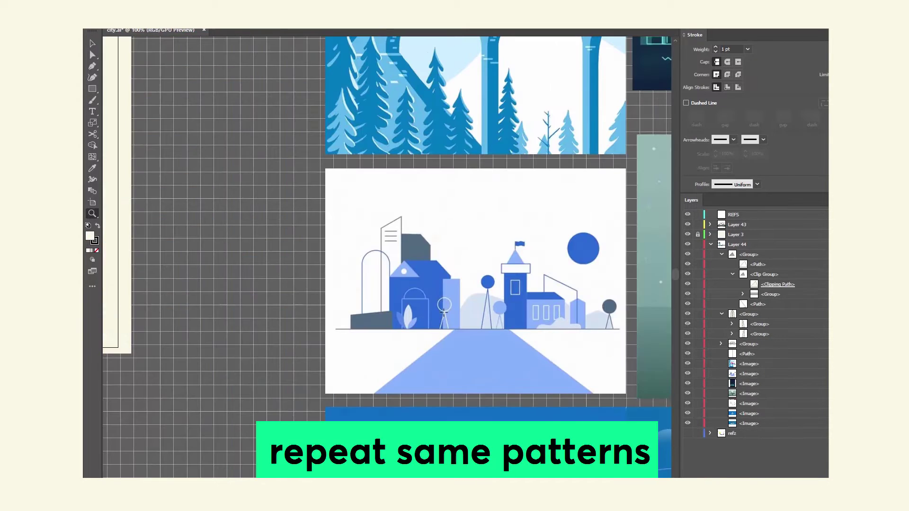
Draw a tall rectangle over the blue town reference and fully round its two upper corners into an arch
drag(464, 239, 516, 353)
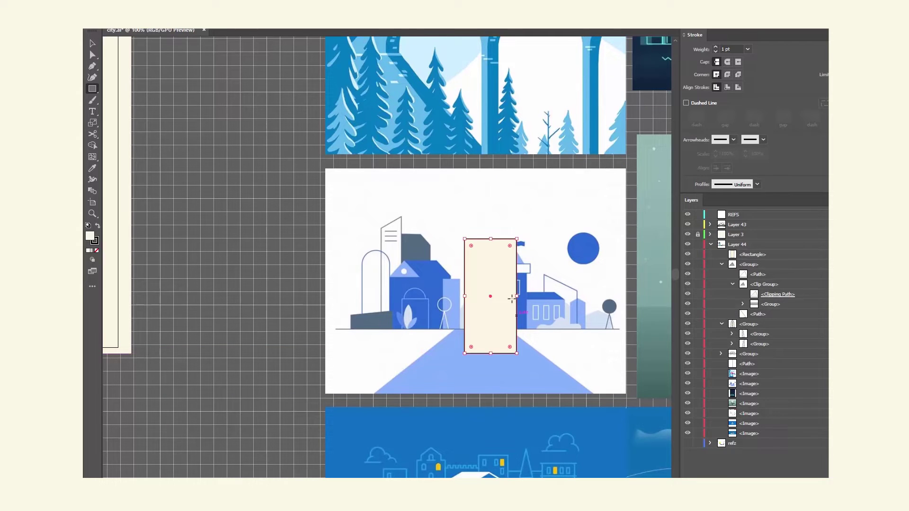
key(a)
click(465, 239)
shift+click(517, 240)
drag(510, 247, 488, 314)
Draw a horizontal line about 56 px long inside the arched building, copy it downward and repeat the copy five times
key(p)
click(475, 264)
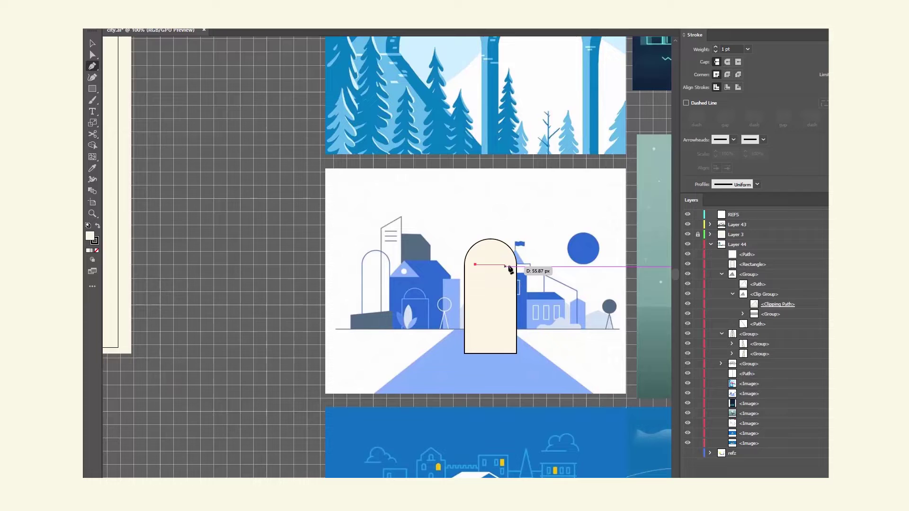
click(505, 264)
key(v)
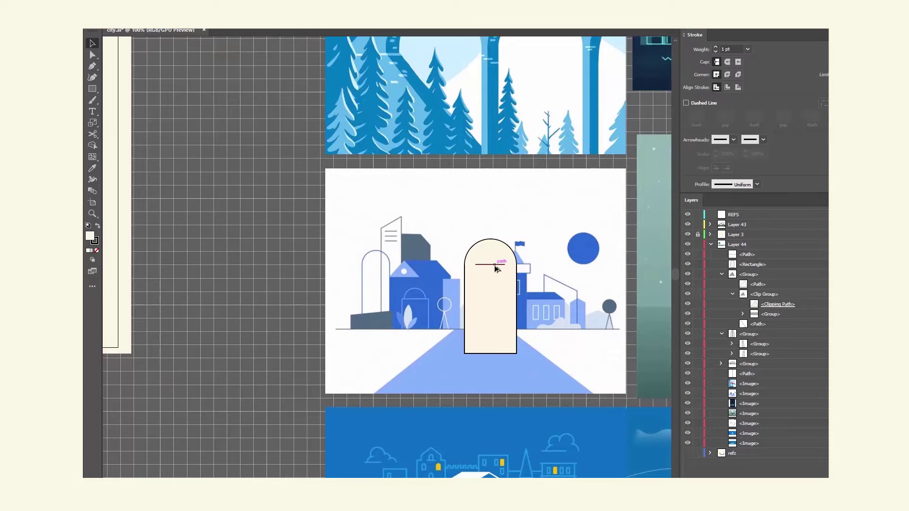
drag(495, 266, 493, 276)
key(ctrl+d)
key(ctrl+d)
key(ctrl+d)
key(ctrl+d)
key(ctrl+d)
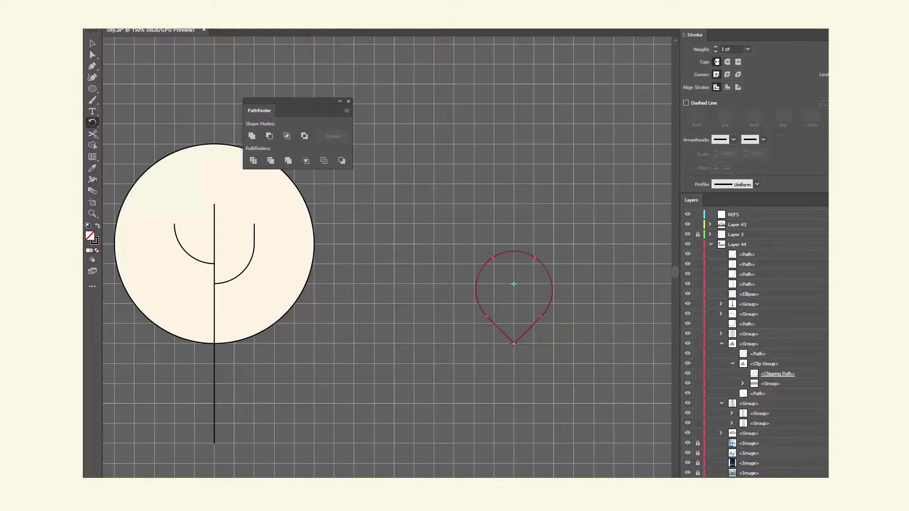
Copy the teardrop outline rotated around its lower point, repeating the rotation to form a three-petal fan
alt+click(514, 343)
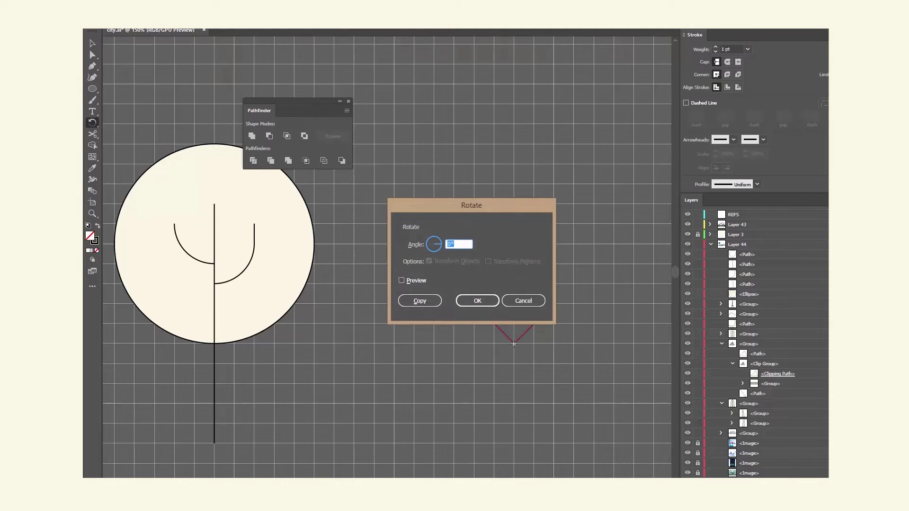
click(431, 301)
key(ctrl+d)
key(ctrl+d)
key(ctrl+d)
key(ctrl+d)
key(ctrl+d)
key(ctrl+z)
key(v)
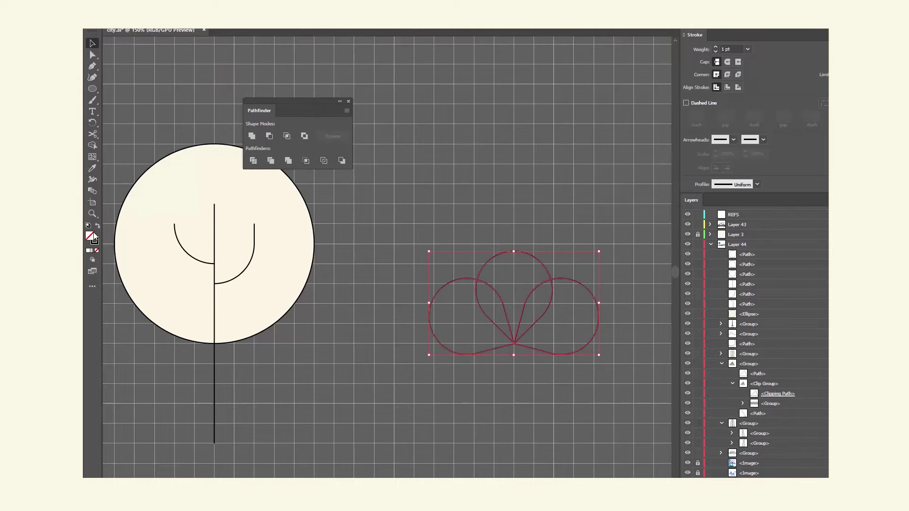
Make the petals solid black, draw a rectangle below their shared point, and cut off the petals' bottoms using Divide
click(98, 226)
key(m)
mouse_move(394, 343)
mouse_down()
mouse_move(614, 404)
mouse_move(440, 279)
mouse_up()
key(v)
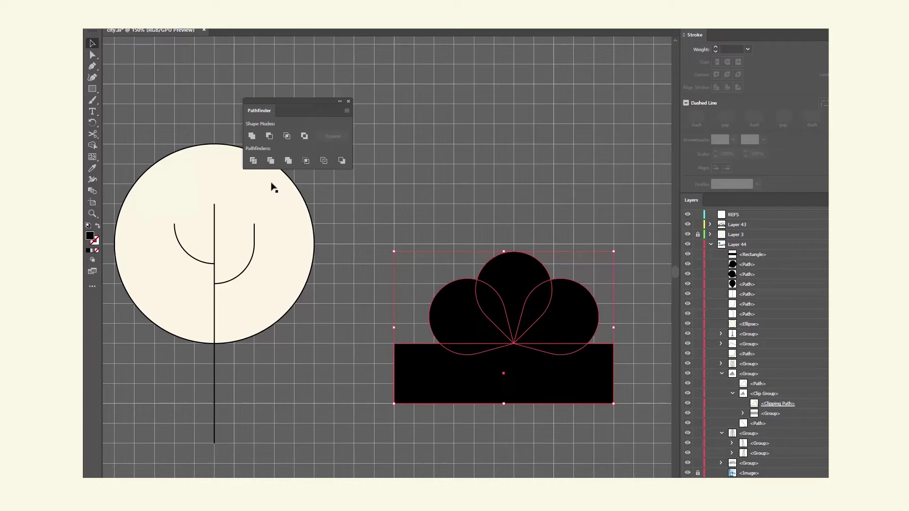
click(253, 160)
click(440, 271)
key(Delete)
Unite the remaining petals into one bush and give it the tree crown's cream fill and black outline using the Eyedropper
click(252, 136)
key(i)
click(311, 226)
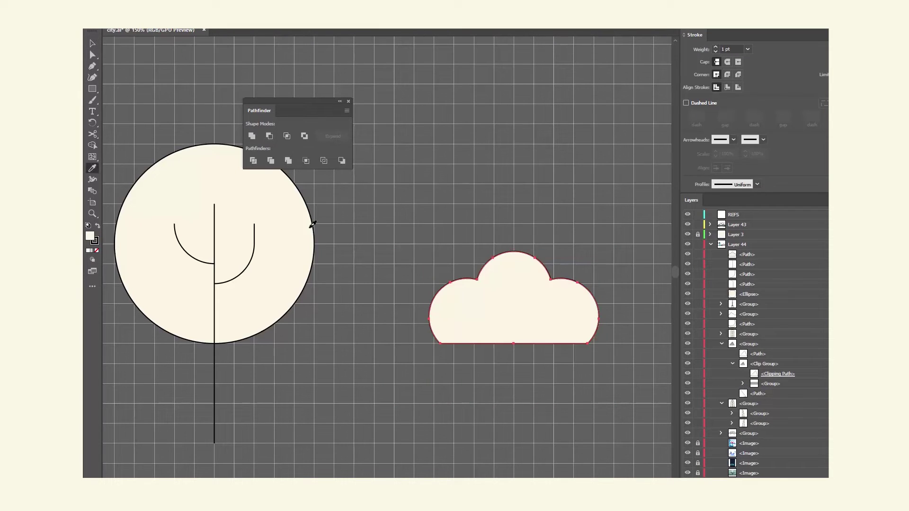
Draw branch lines inside the bush with the Pen tool, starting from the middle of its base
click(514, 324)
click(514, 344)
key(a)
key(p)
click(514, 343)
click(555, 305)
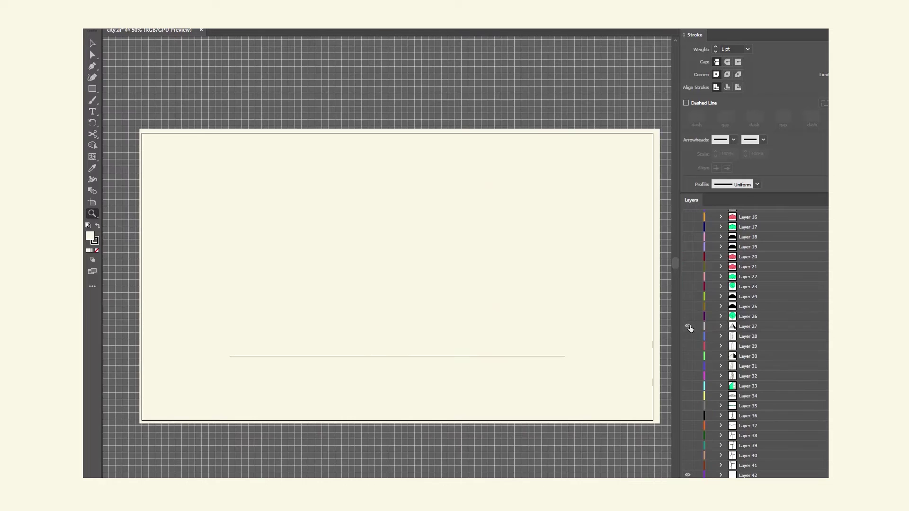
Show the building layers 27, 28, 29, 30, 32 and 33 on the artboard
click(687, 326)
click(688, 337)
click(688, 376)
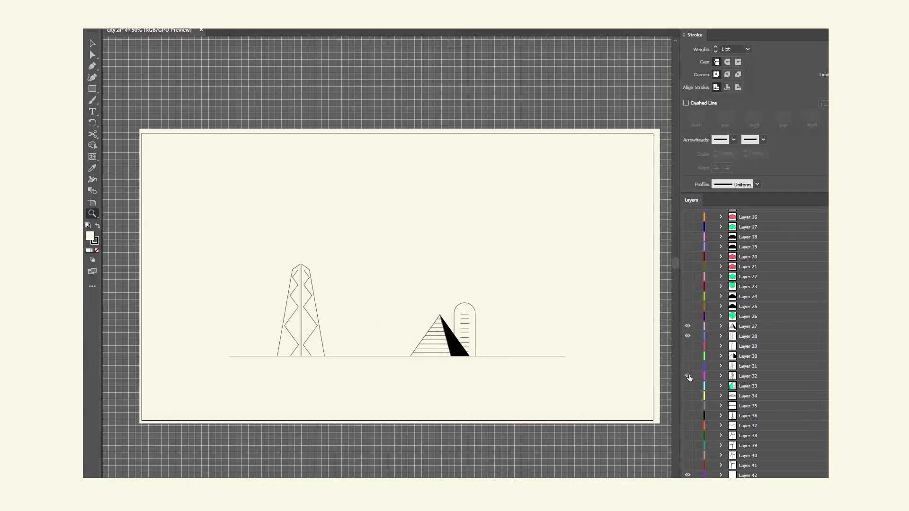
click(688, 356)
click(688, 386)
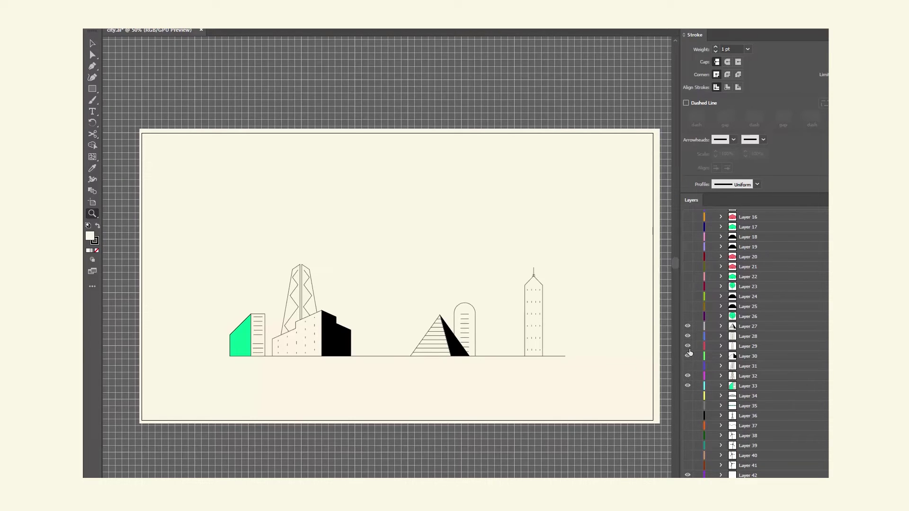
Show the tree and bush layers 26, 23 and 16 through 22
click(688, 317)
click(688, 287)
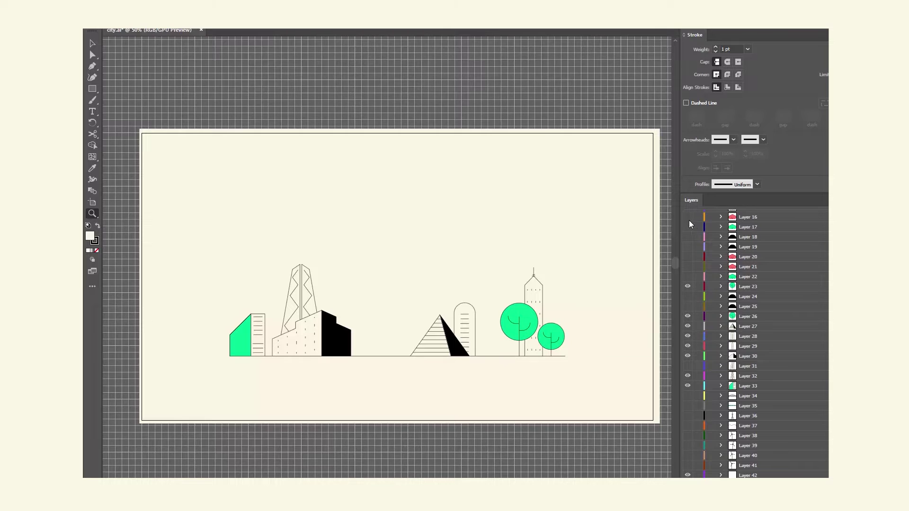
drag(688, 219, 690, 280)
Show the bridge, train, striped tower, hill and wind turbine layers, including Layers 31 and 34 through 40
click(687, 396)
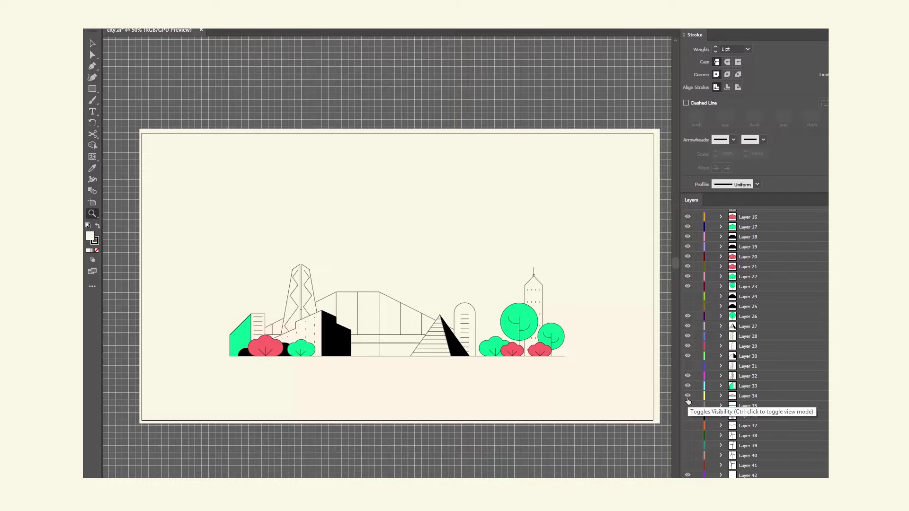
click(688, 405)
click(688, 416)
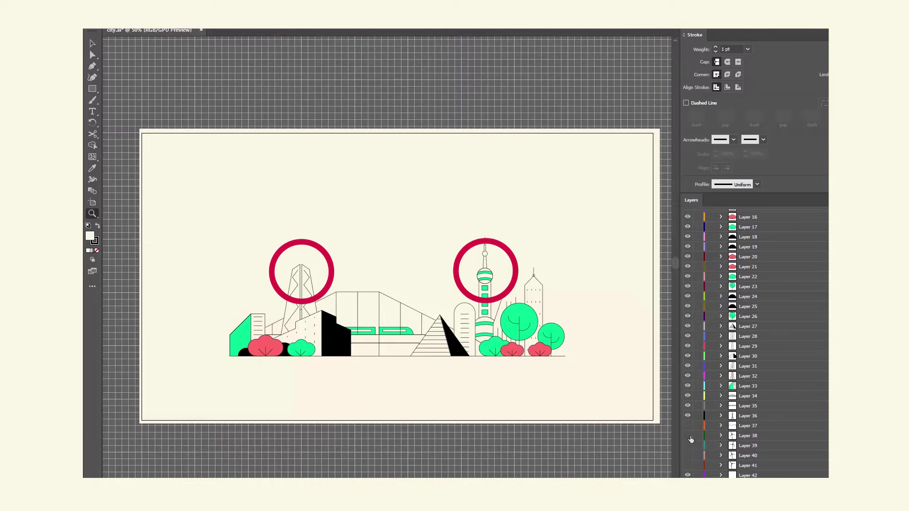
click(688, 426)
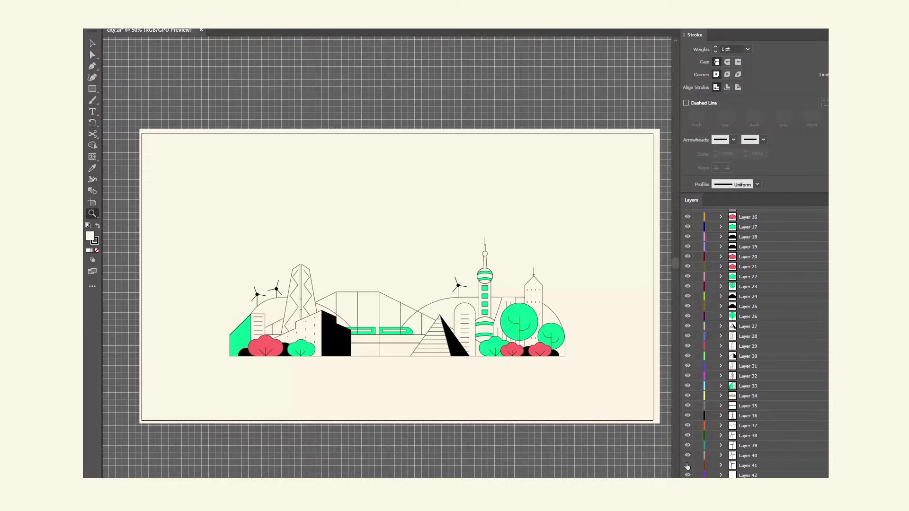
Show Layers 14 and 15 and turn on the sky's Layer 5
scroll(795, 309, up, 5)
click(688, 324)
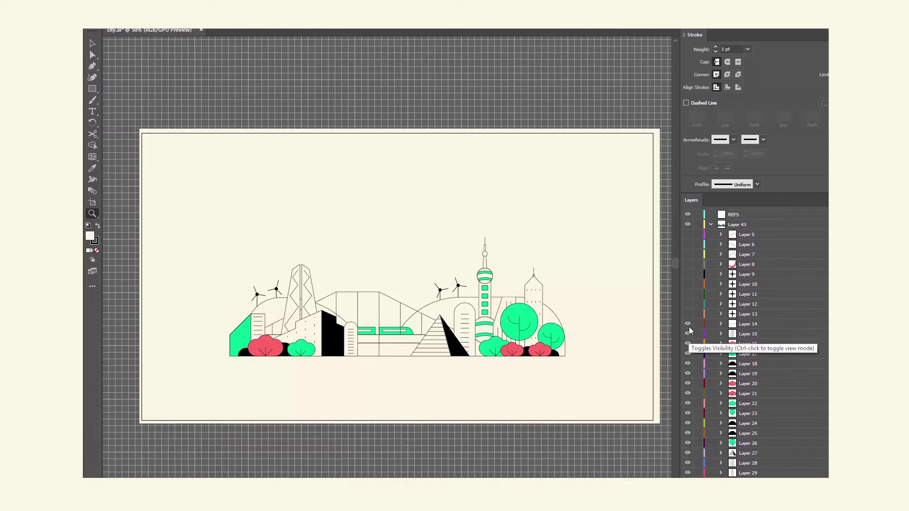
click(687, 235)
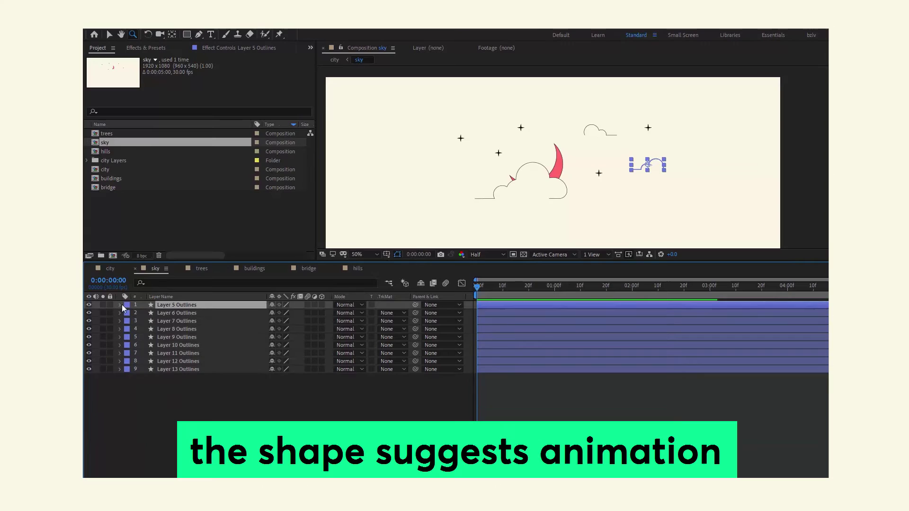
In After Effects, add Trim Paths to the Layer 5 Outlines cloud in the sky composition and reveal its properties
click(326, 313)
click(345, 263)
click(137, 330)
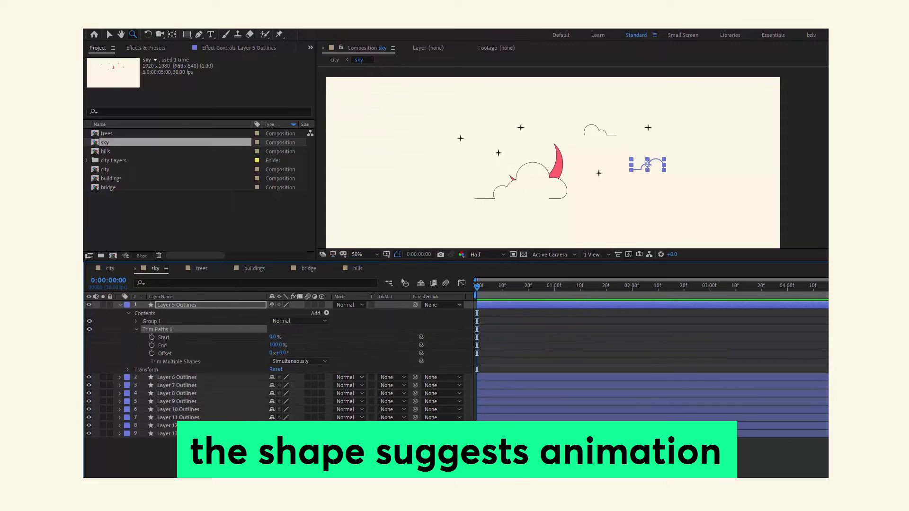
Keyframe the Layer 5 cloud's Trim Paths End at 100%, move the keyframe to about frame 14, and apply Easy Ease
click(152, 345)
drag(477, 346, 513, 347)
right_click(514, 346)
mouse_move(559, 463)
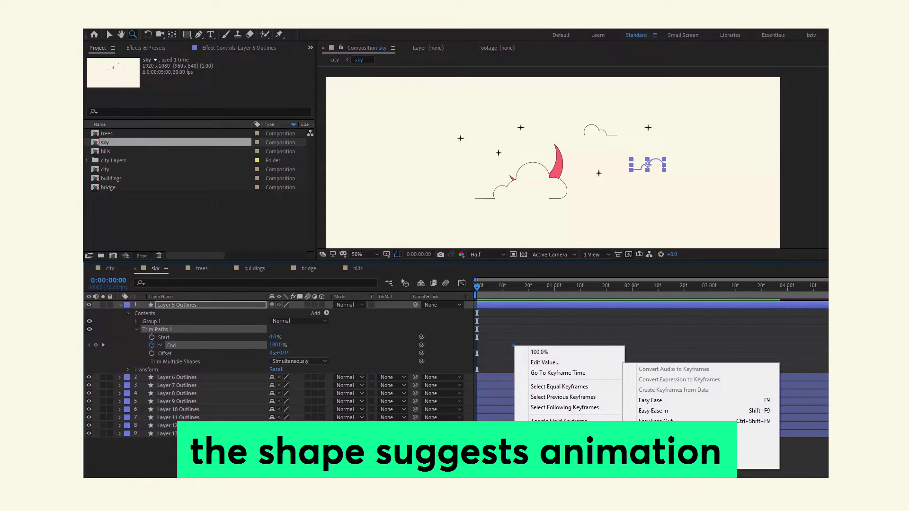
click(650, 400)
click(236, 448)
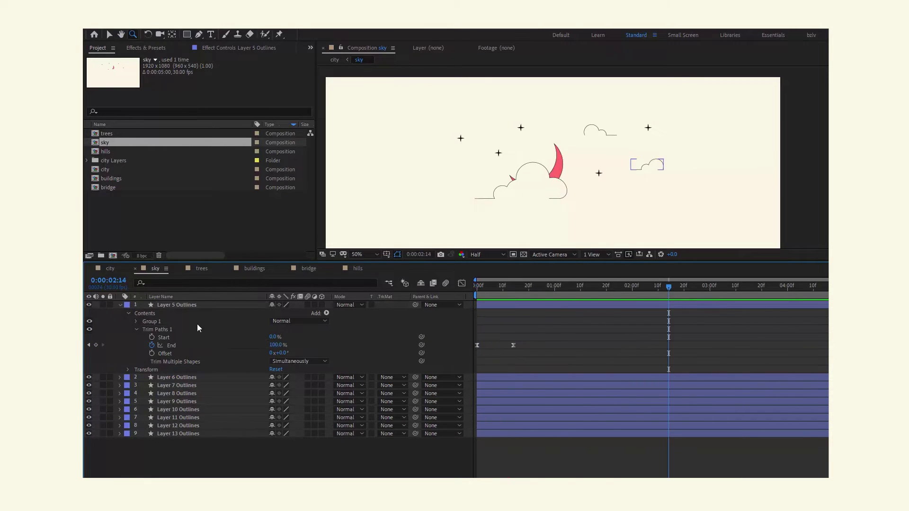
Filter the Layer 5 Outlines properties for "path" and preview the cloud's line-drawing animation
click(170, 305)
click(174, 283)
text(path)
key(Return)
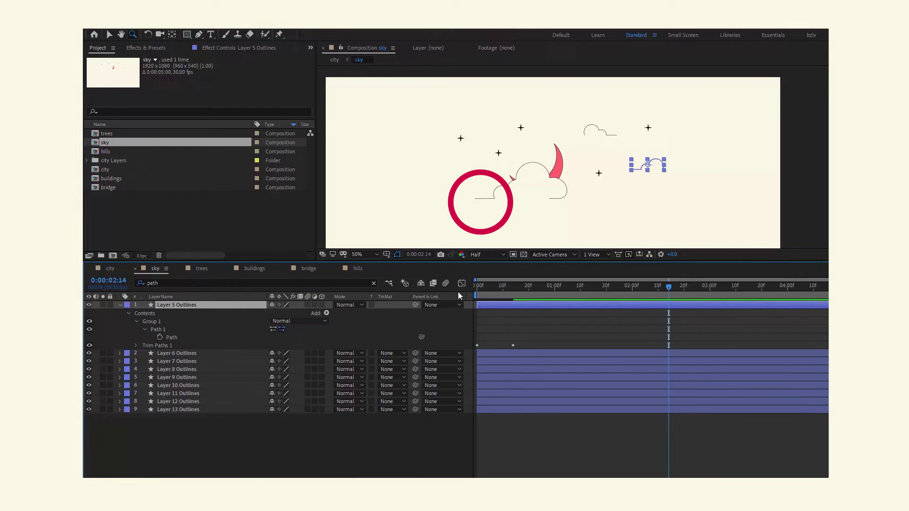
key(space)
key(space)
Move the cloud's second End keyframe to just before the 1-second mark and play back the slower drawing
key(u)
drag(514, 313, 545, 314)
key(space)
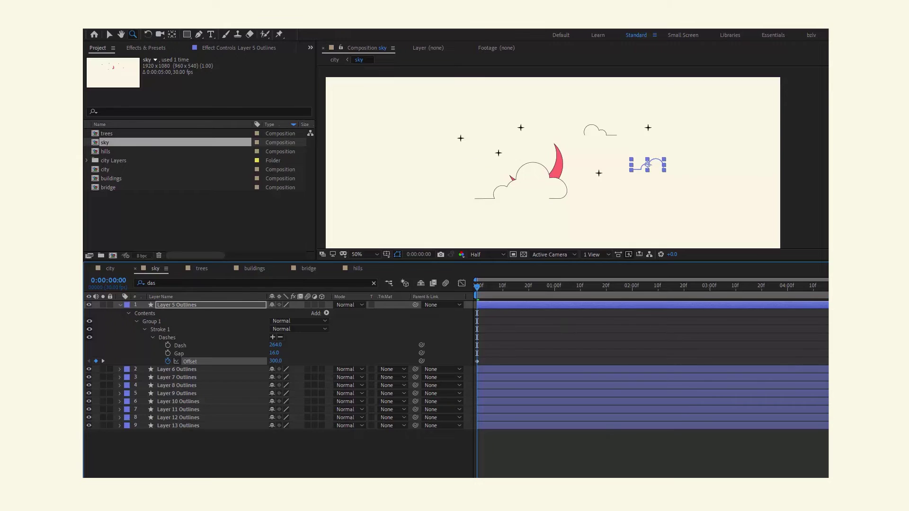
Preview the Layer 5 cloud's dashed-stroke animation and change the gap value of its dashes
key(space)
key(space)
click(272, 353)
text(10)
key(Return)
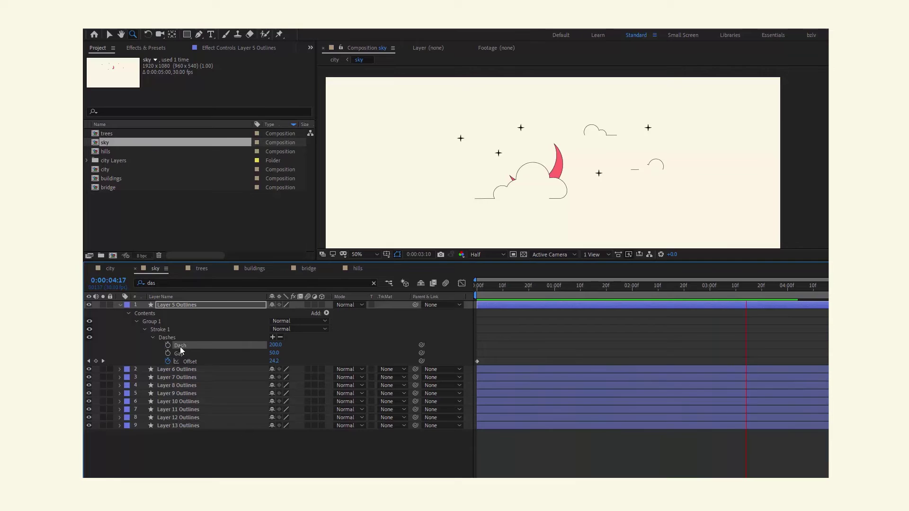
Lower the keyframed Position of all selected tree and bush layers in the trees composition
click(181, 409)
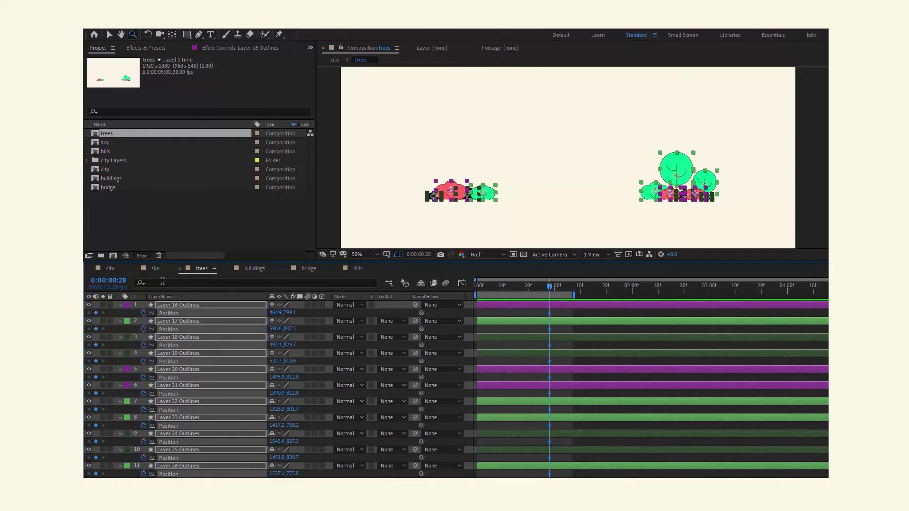
drag(290, 313, 330, 313)
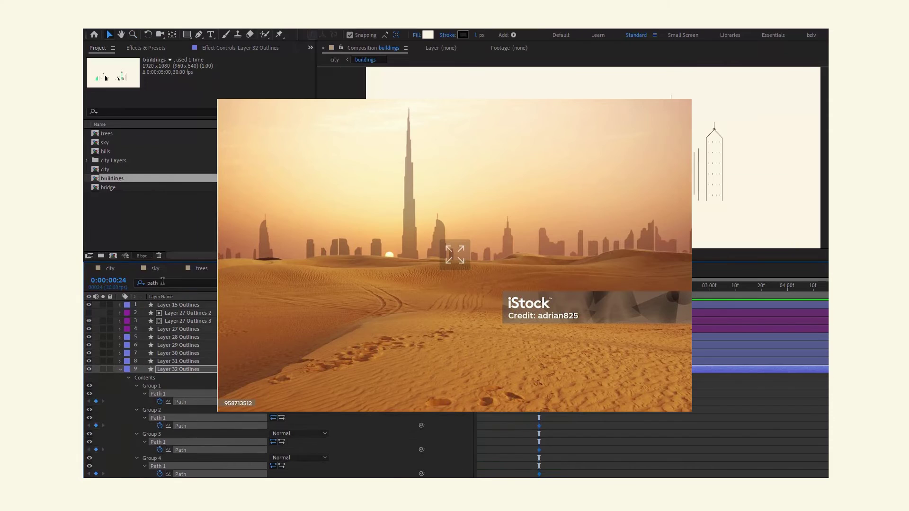
At 0:00:00:12, animate the Layer 32 building's paths by selecting successive groups of points and nudging each group downward in large increments
drag(529, 286, 509, 286)
drag(442, 85, 540, 143)
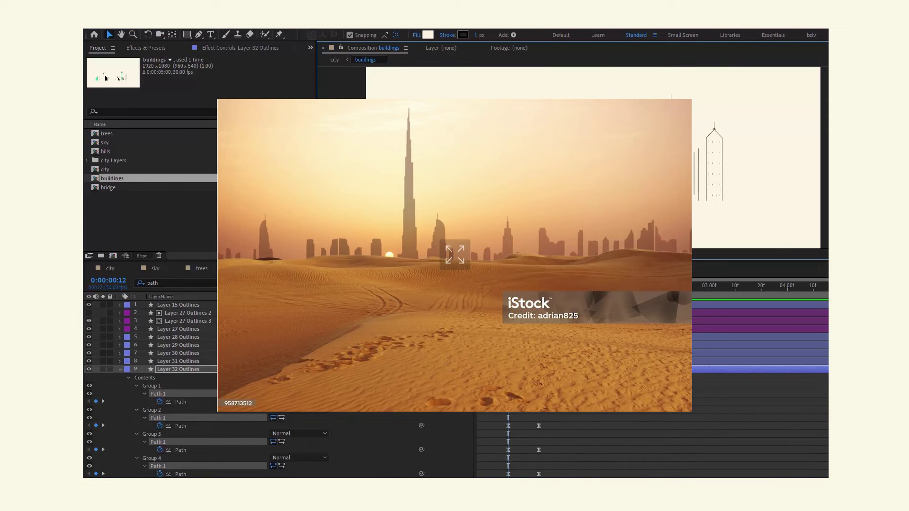
key(shift+Down)
key(shift+Down)
key(shift+Down)
drag(456, 105, 522, 132)
key(shift+Down)
key(shift+Down)
drag(440, 116, 540, 173)
key(shift+Down)
key(shift+Down)
key(shift+Down)
key(shift+Down)
key(shift+Down)
key(shift+Down)
key(shift+Down)
drag(472, 141, 540, 189)
key(shift+Down)
key(shift+Down)
key(shift+Down)
key(shift+Down)
key(shift+Down)
key(shift+Down)
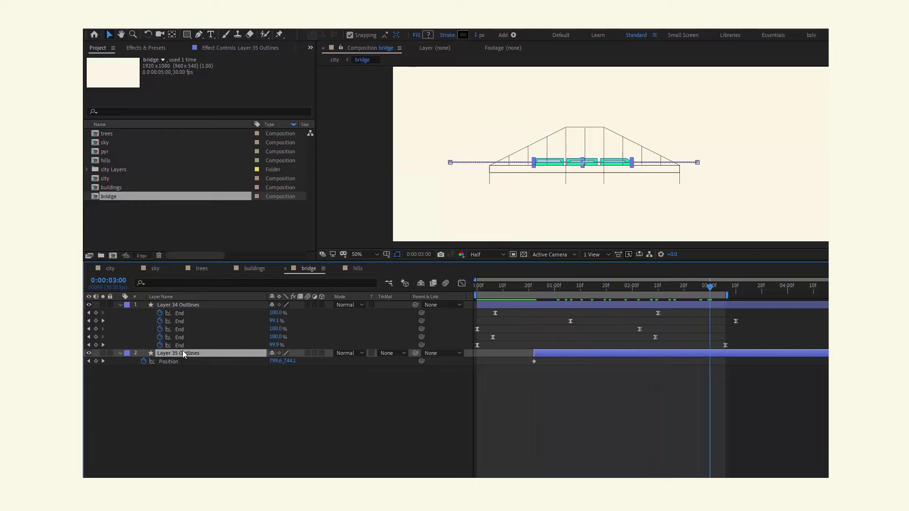
Duplicate the train layer, Layer 35 Outlines, in the bridge composition and flip the copy horizontally
click(200, 355)
key(ctrl+d)
key(Return)
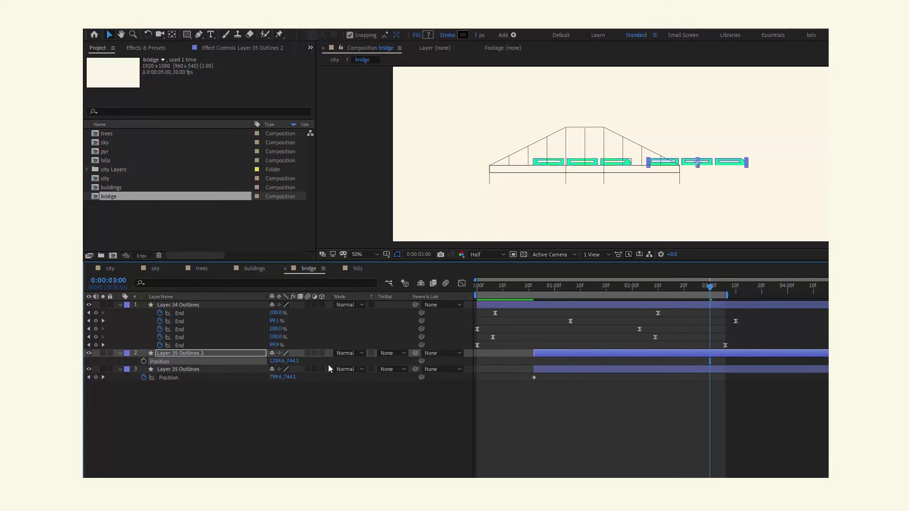
right_click(154, 361)
mouse_move(246, 136)
click(325, 214)
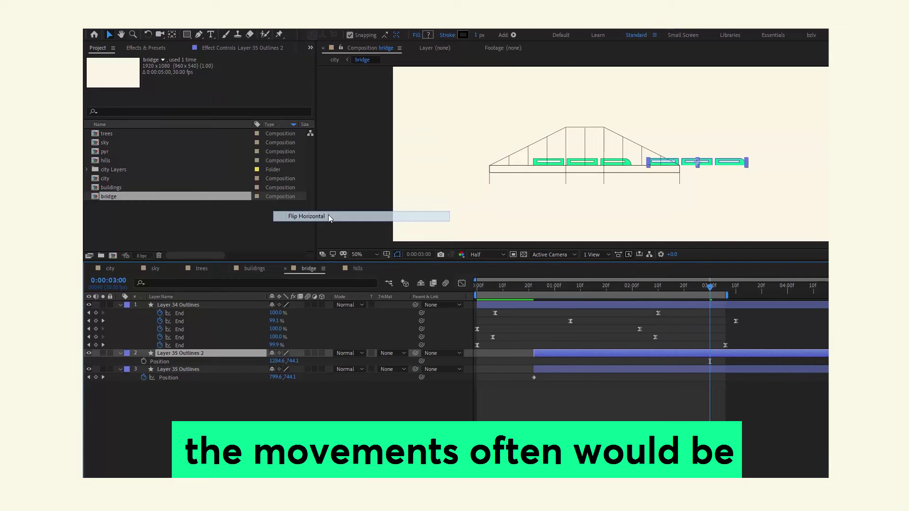
Place the flipped train copy directly behind the original at X 374.6, parent it to Layer 35 Outlines, and preview the motion
drag(276, 361, 273, 361)
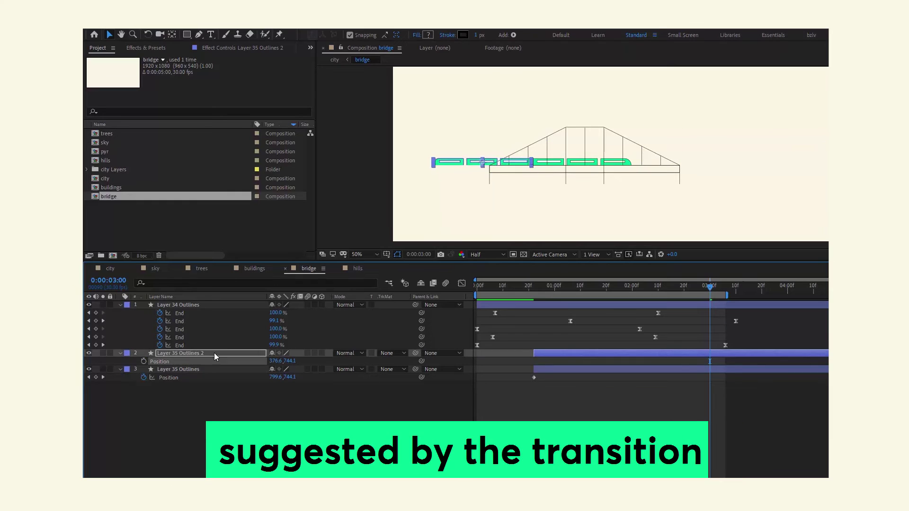
click(220, 354)
key(F2)
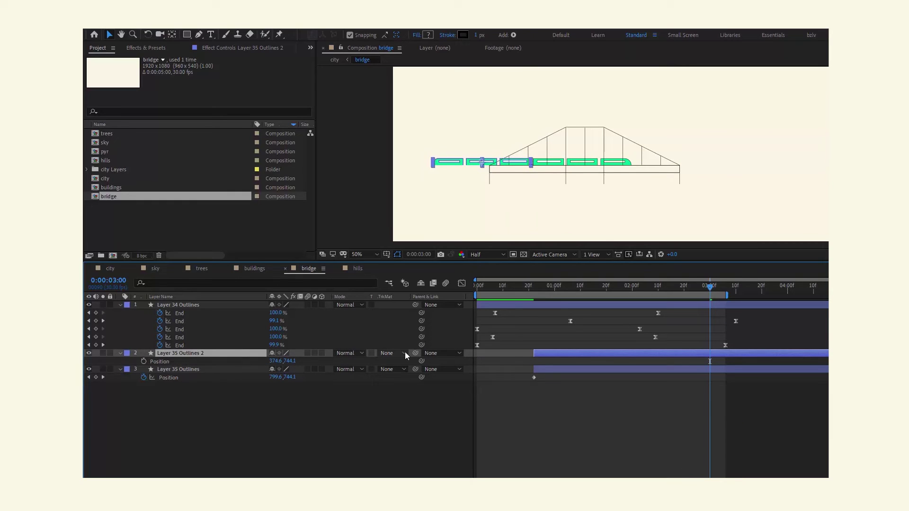
drag(416, 353, 180, 370)
click(565, 286)
key(space)
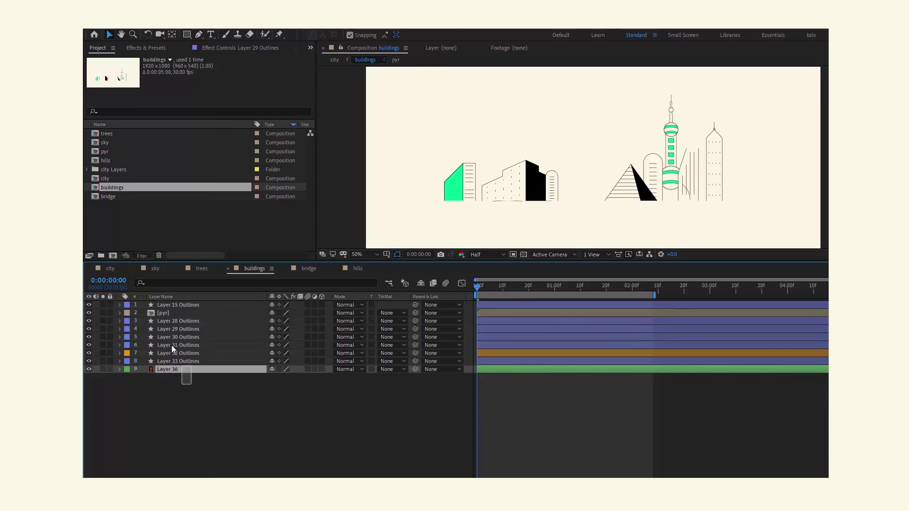
Keyframe Position on all layers in the buildings composition, move the keyframes to just before 1 second, and apply Easy Ease
key(ctrl+a)
key(p)
drag(518, 313, 552, 313)
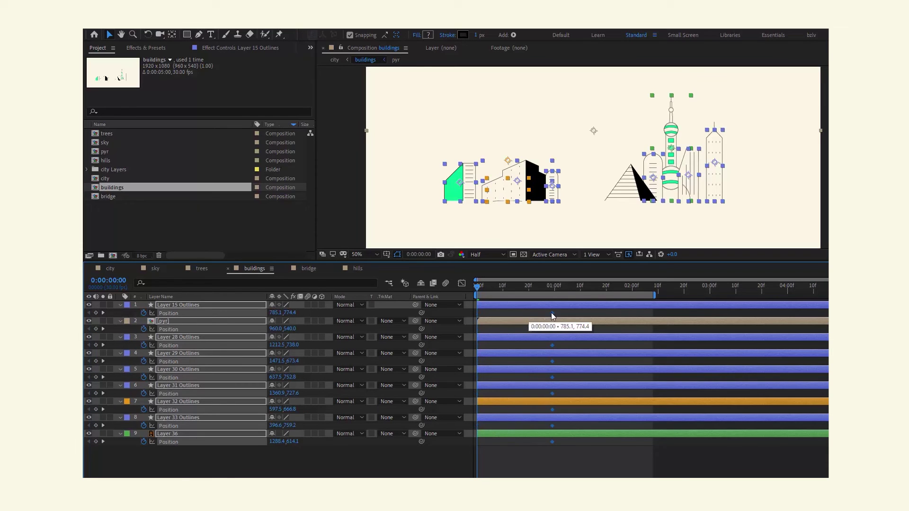
right_click(552, 313)
mouse_move(589, 426)
click(692, 366)
At frame 0, lower all building layers by 104 px, then lower the Layer 36 tower further to Y 1037.1
drag(292, 314, 343, 313)
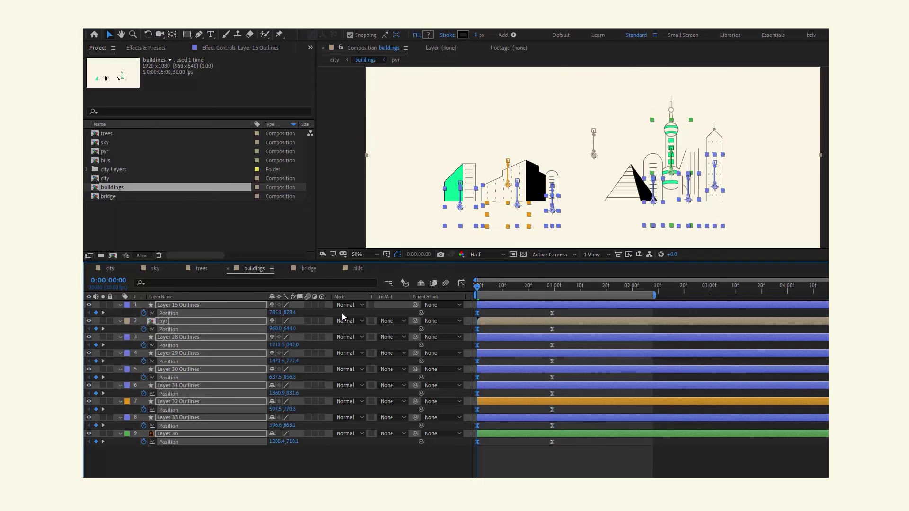
click(278, 466)
drag(292, 442, 443, 443)
Select the buildings' ending Position keyframes and adjust their easing on the speed curves in the Graph Editor
drag(538, 313, 656, 448)
click(462, 283)
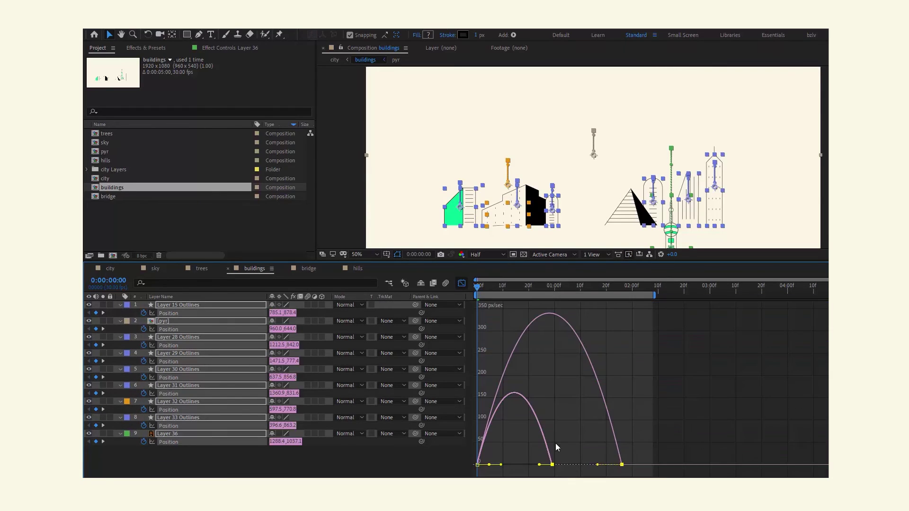
drag(524, 448, 493, 467)
click(462, 286)
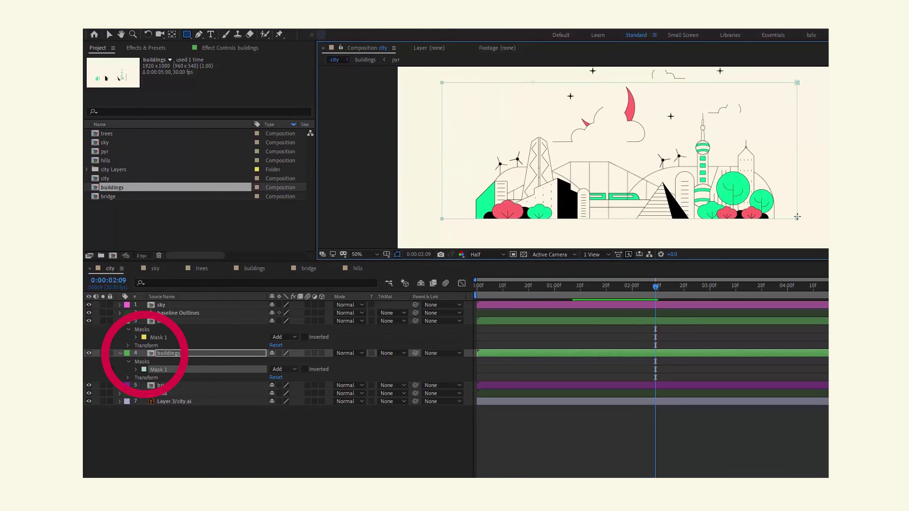
Preview the city composition from the start with the mask on the buildings layer
click(476, 286)
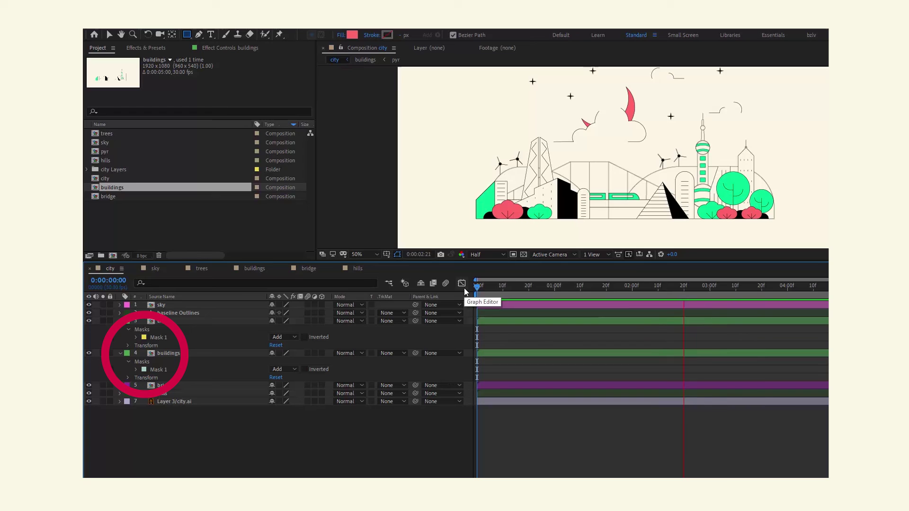